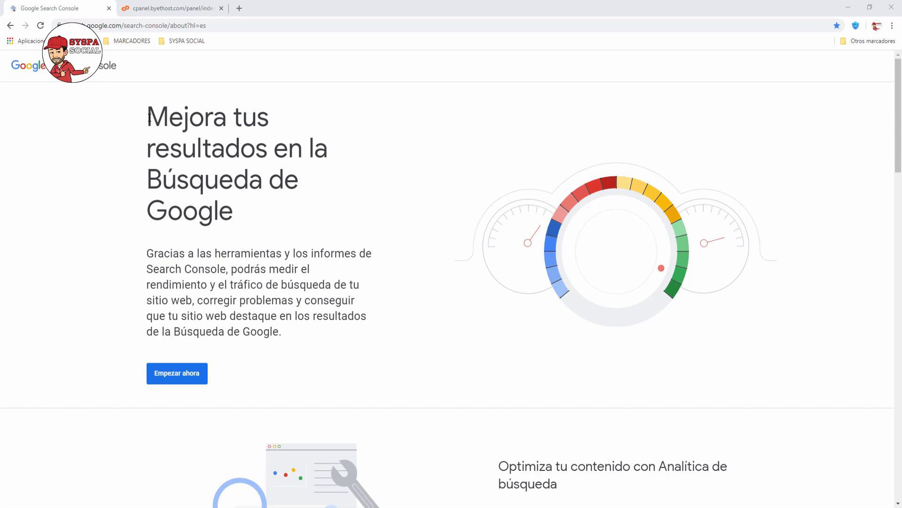
# Review the Search Console introduction page's sections on search results, search analytics, sitemaps, problem alerts and URL inspection
pyautogui.moveTo(147, 117); pyautogui.dragTo(254, 211)
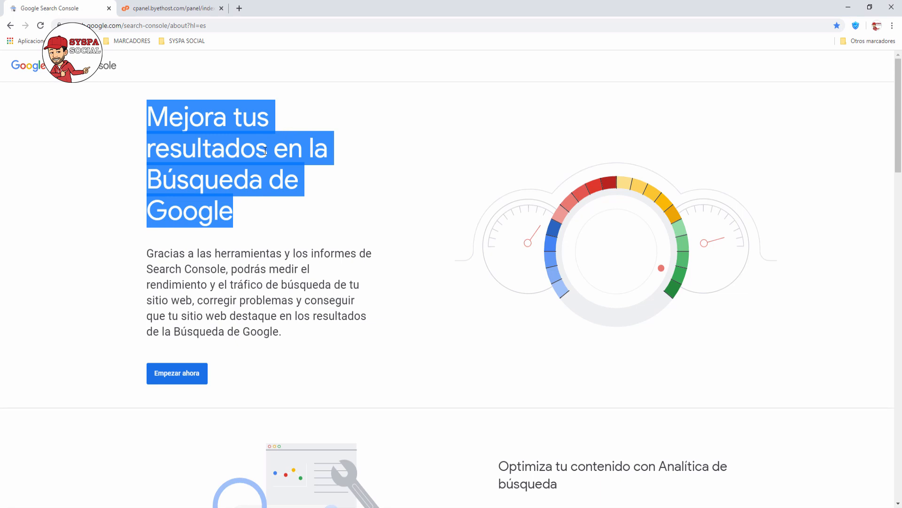
pyautogui.click(192, 254)
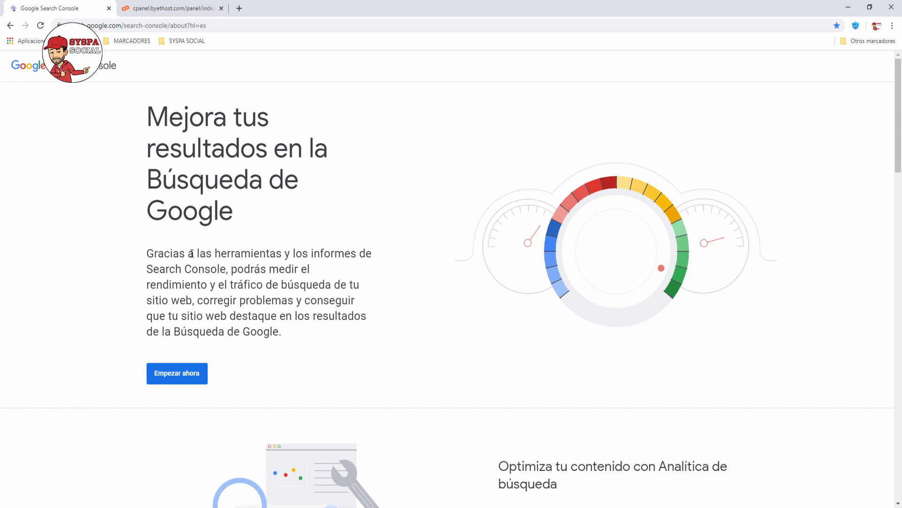
pyautogui.scroll(-5, 486, 288)
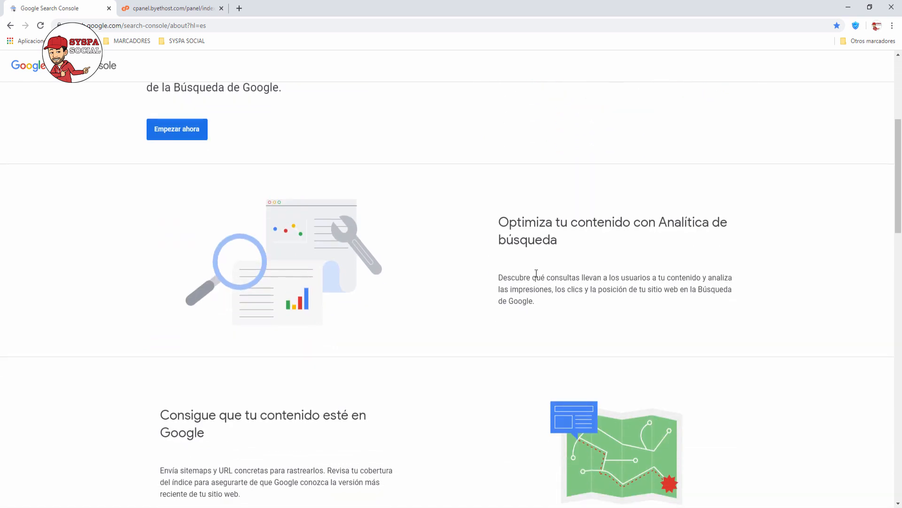
pyautogui.moveTo(500, 221); pyautogui.dragTo(563, 241)
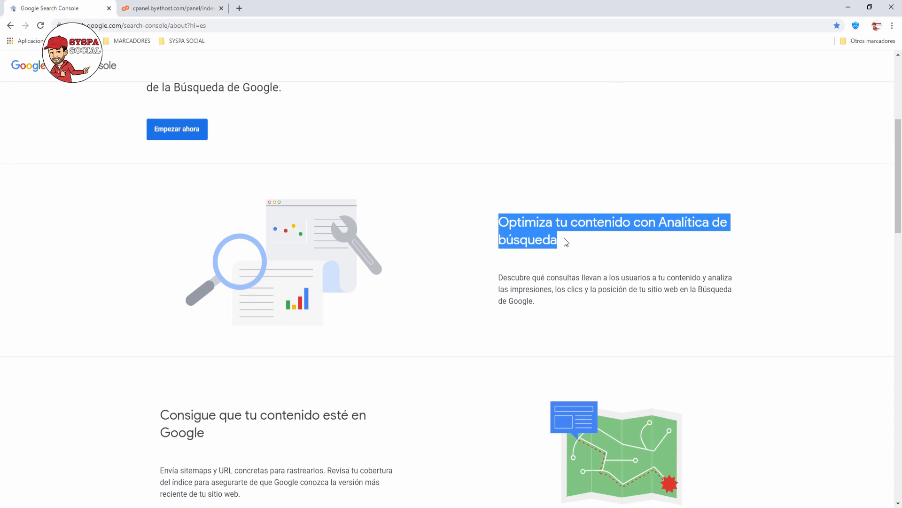
pyautogui.scroll(-3, 565, 239)
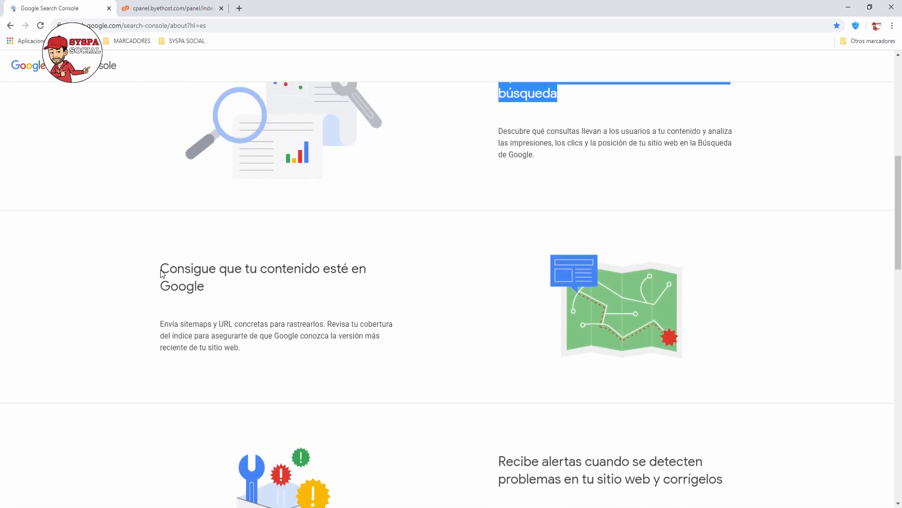
pyautogui.moveTo(160, 276); pyautogui.dragTo(224, 290)
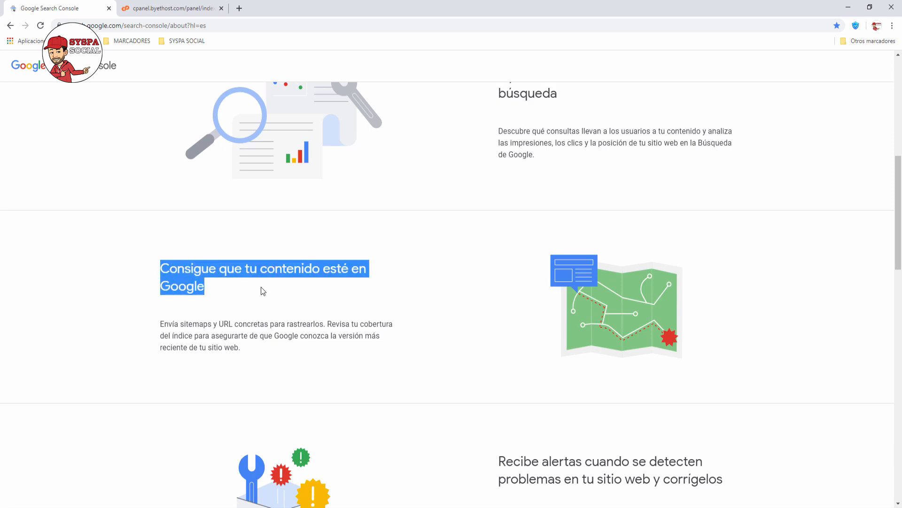
pyautogui.doubleClick(189, 324)
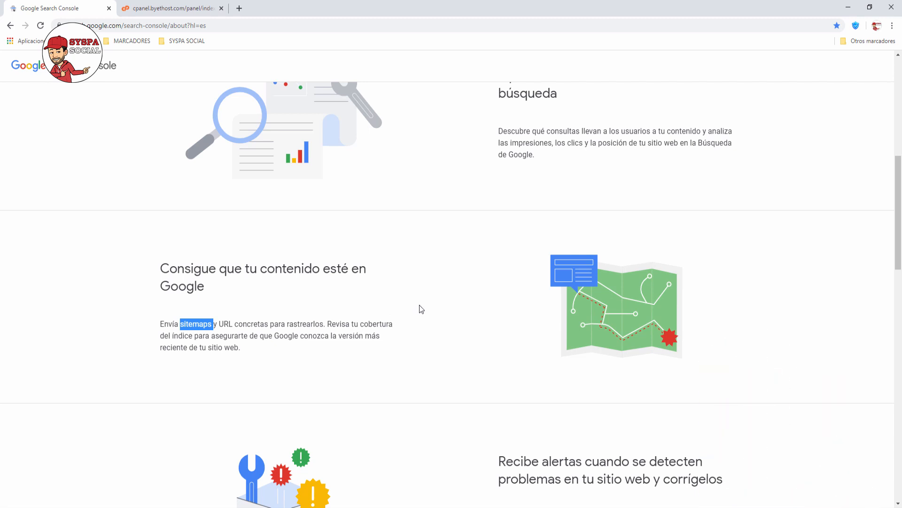
pyautogui.scroll(-5, 419, 309)
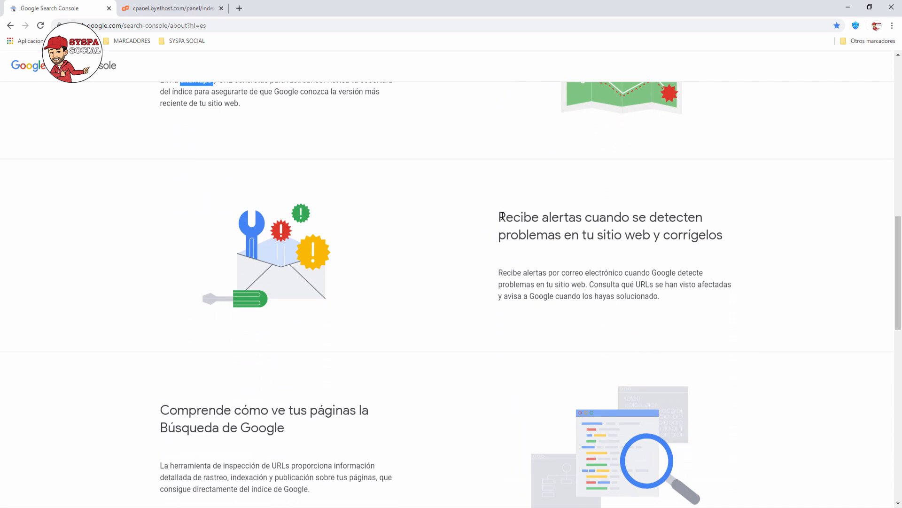
pyautogui.moveTo(500, 216); pyautogui.dragTo(724, 237)
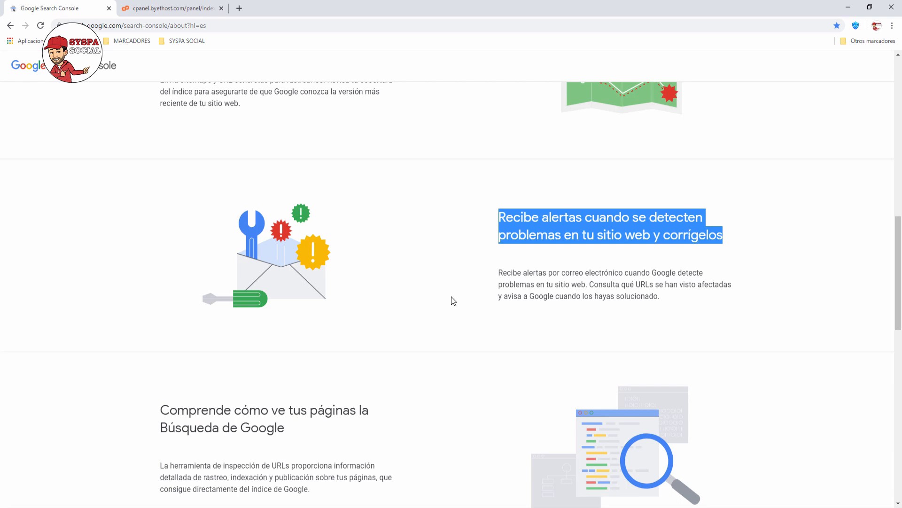
pyautogui.scroll(-3, 451, 301)
pyautogui.moveTo(164, 266); pyautogui.dragTo(289, 287)
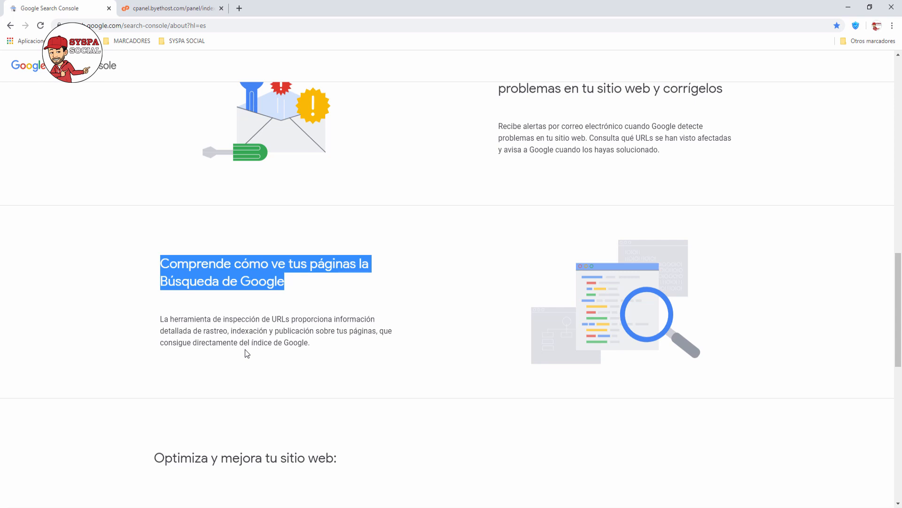
pyautogui.scroll(-4, 247, 348)
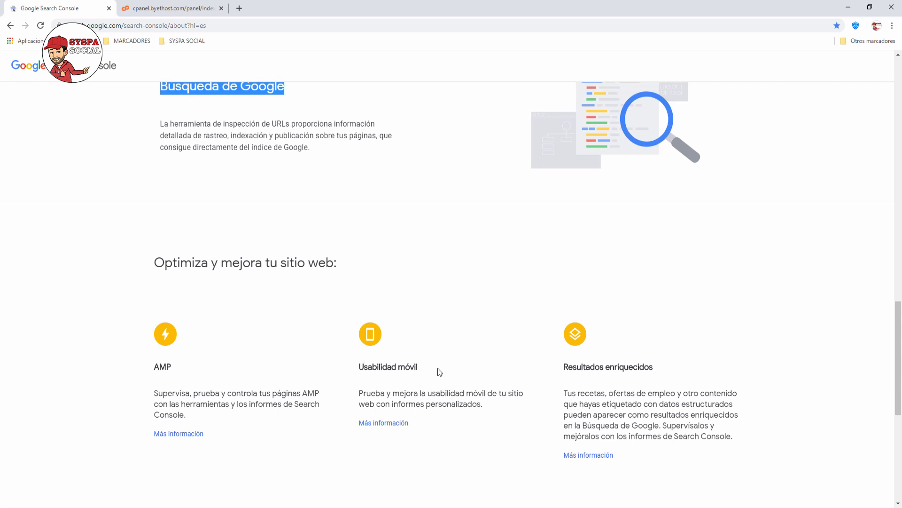
pyautogui.scroll(20, 437, 368)
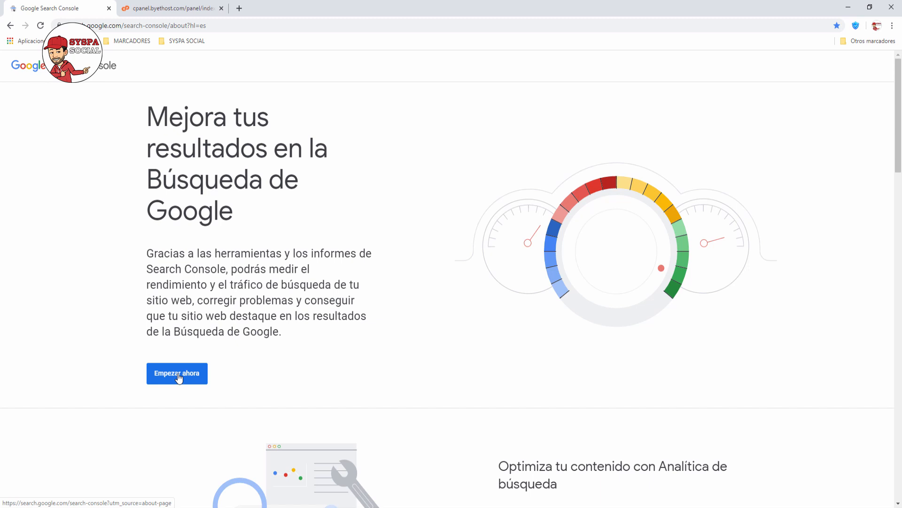
pyautogui.click(178, 377)
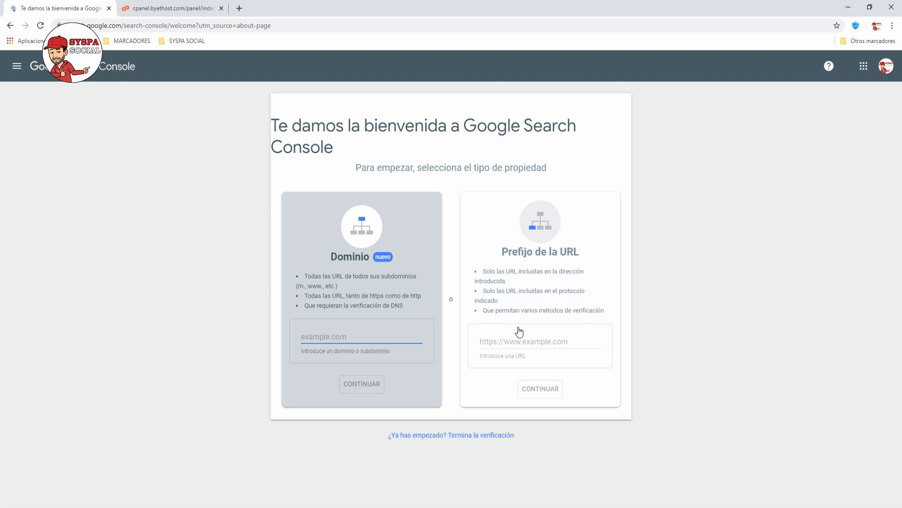
pyautogui.click(494, 338)
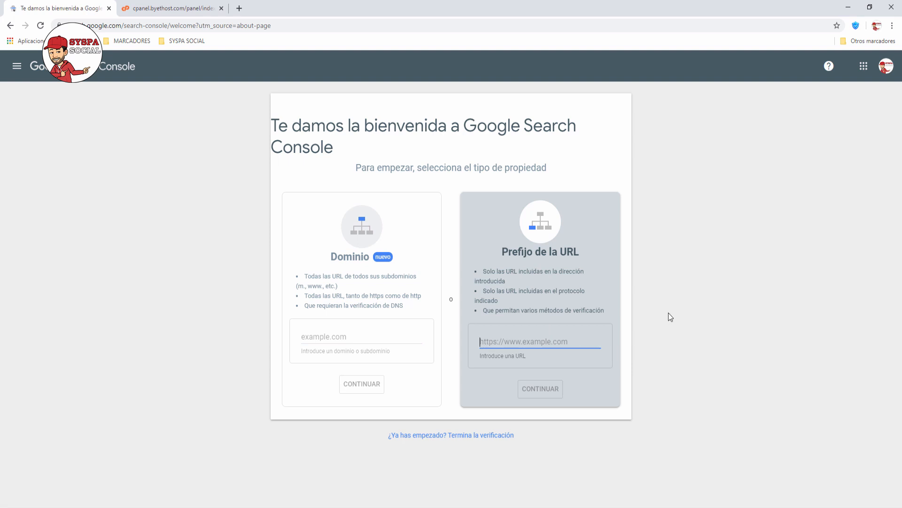
pyautogui.write('https://ww')
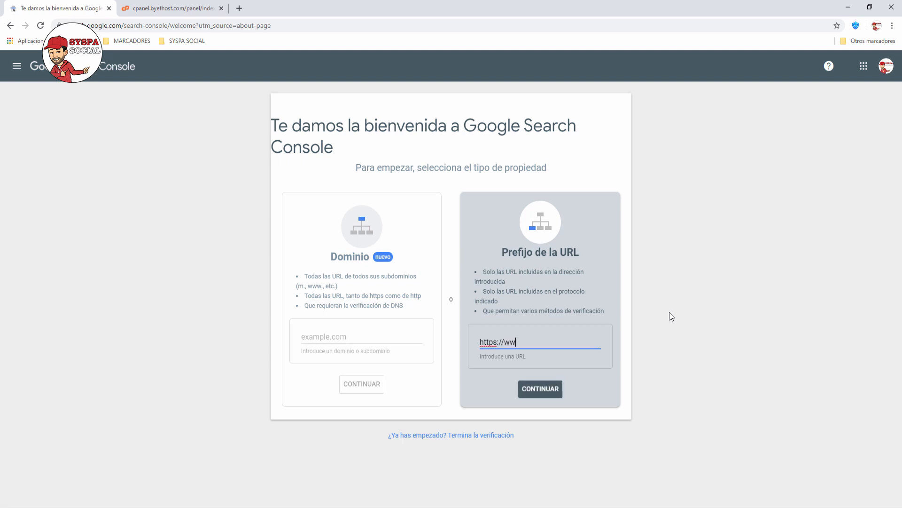
pyautogui.write('w.syspasocialdemo2.ga')
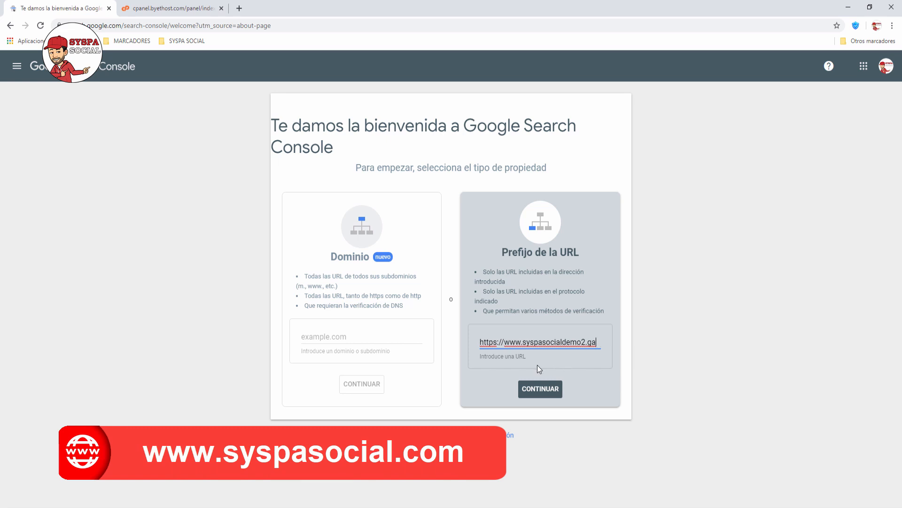
pyautogui.click(547, 390)
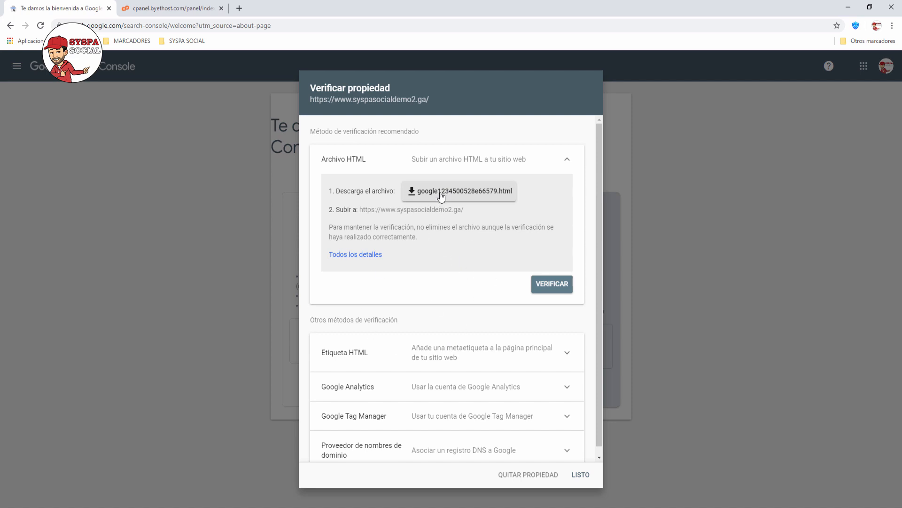
# Download the HTML verification file, show it in its folder and copy the Downloads folder's path
pyautogui.click(455, 195)
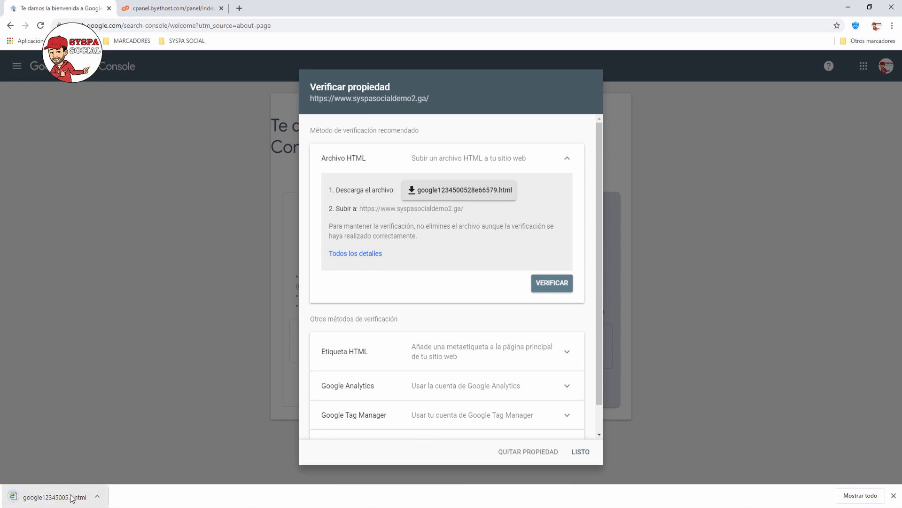
pyautogui.click(97, 495)
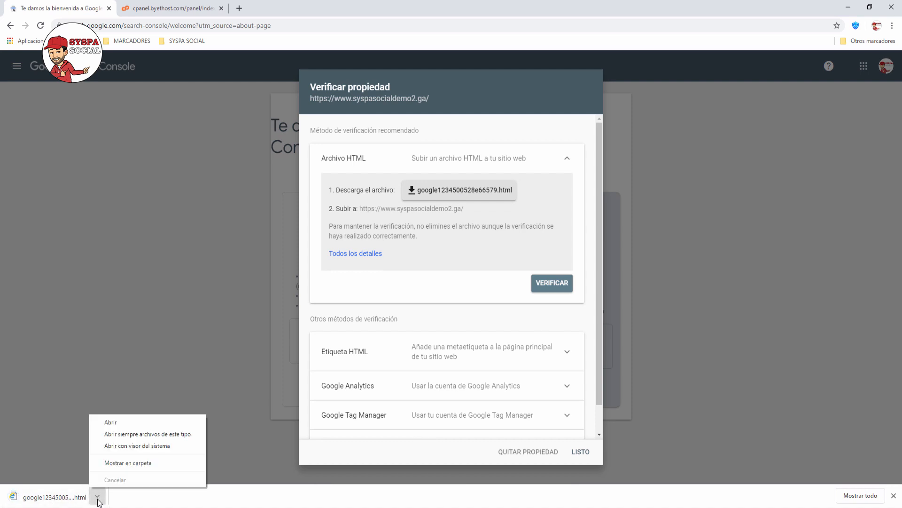
pyautogui.click(118, 463)
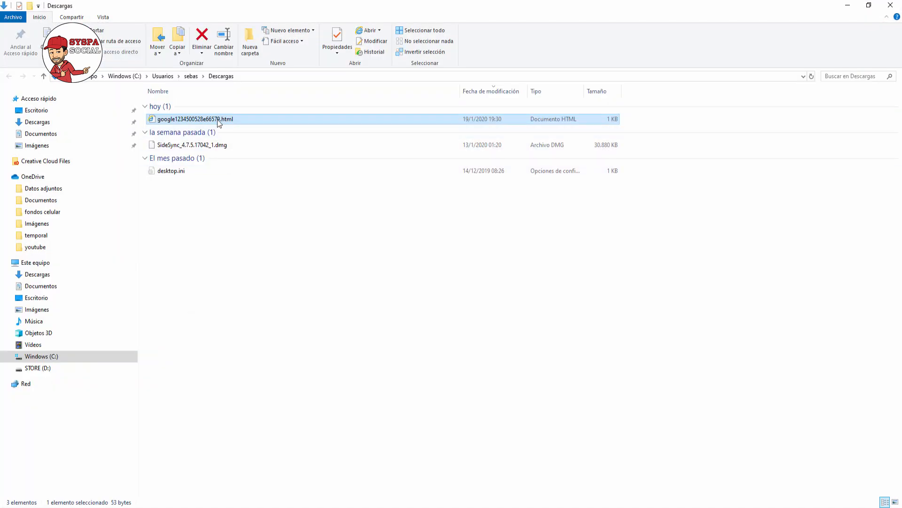
pyautogui.click(242, 77)
pyautogui.hotkey('ctrl', 'c')
pyautogui.rightClick(242, 77)
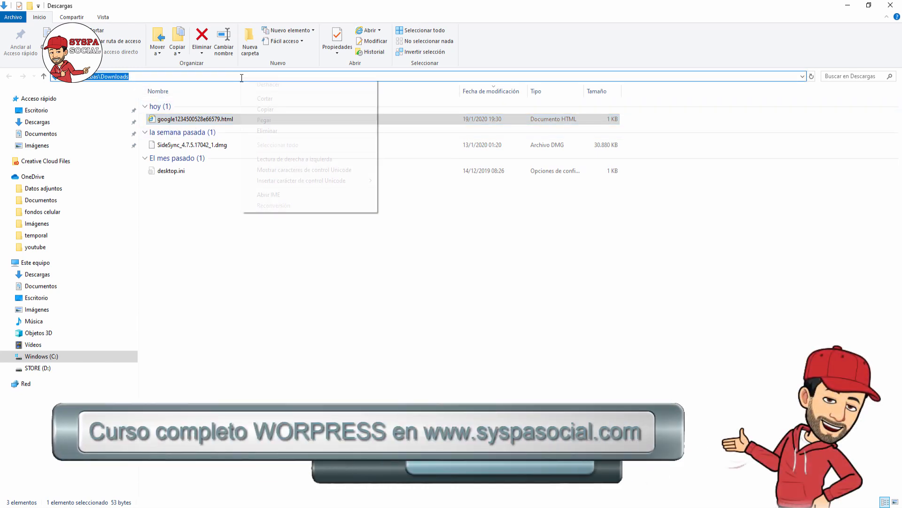
pyautogui.click(264, 109)
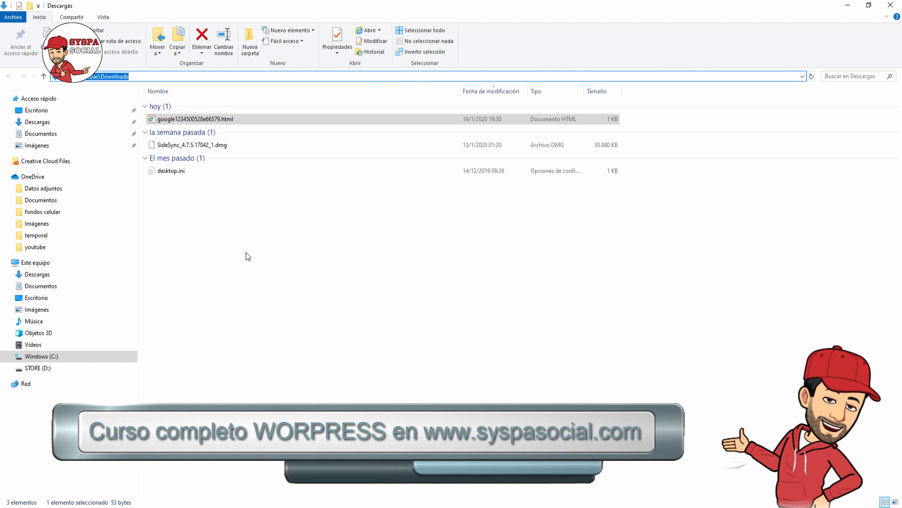
# Switch to the hosting cPanel, launch its online file manager and open the htdocs folder inside syspasocialdemo2.ga
pyautogui.hotkey('alt', 'Tab')
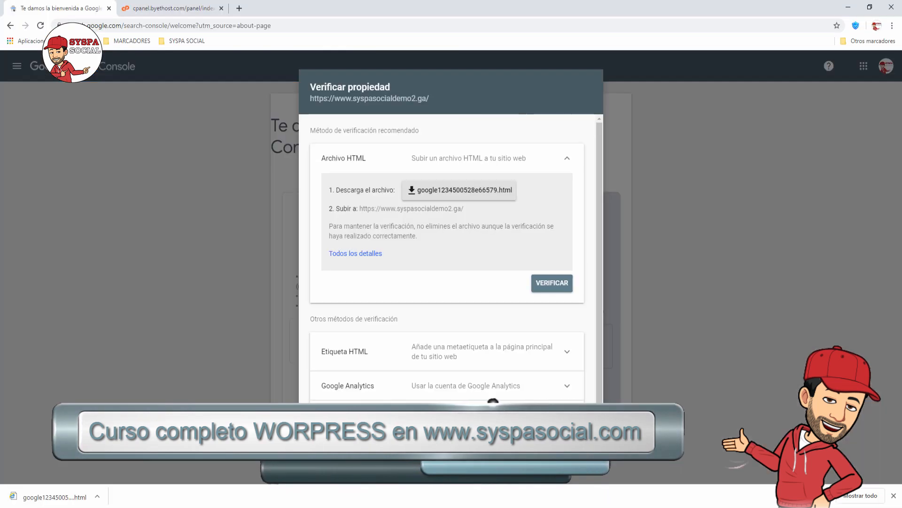
pyautogui.click(185, 8)
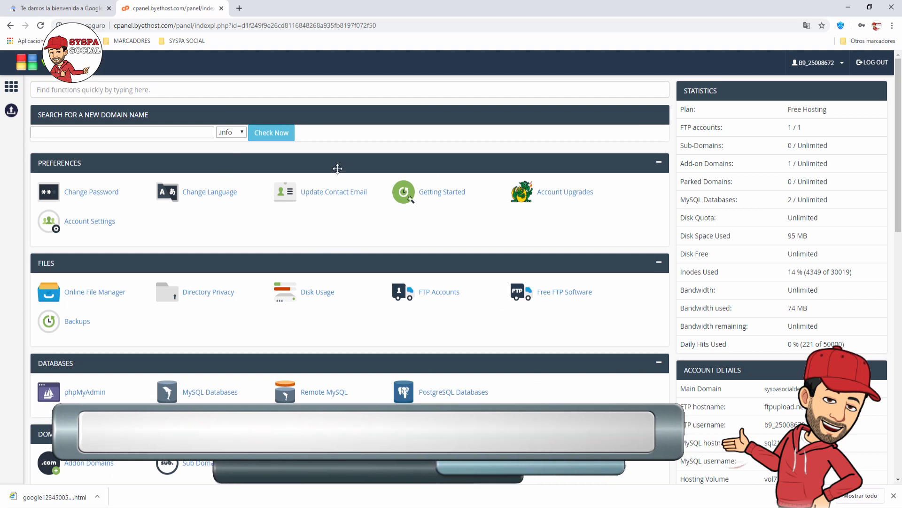
pyautogui.click(90, 294)
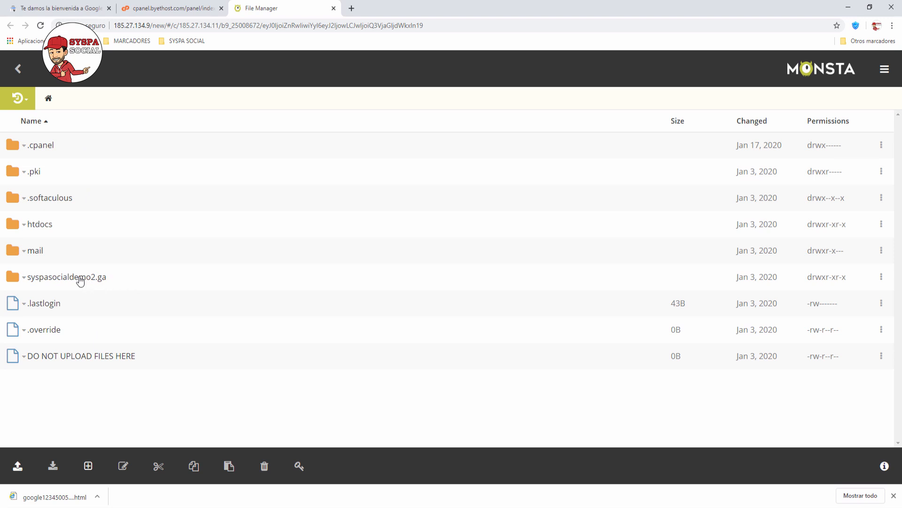
pyautogui.click(65, 278)
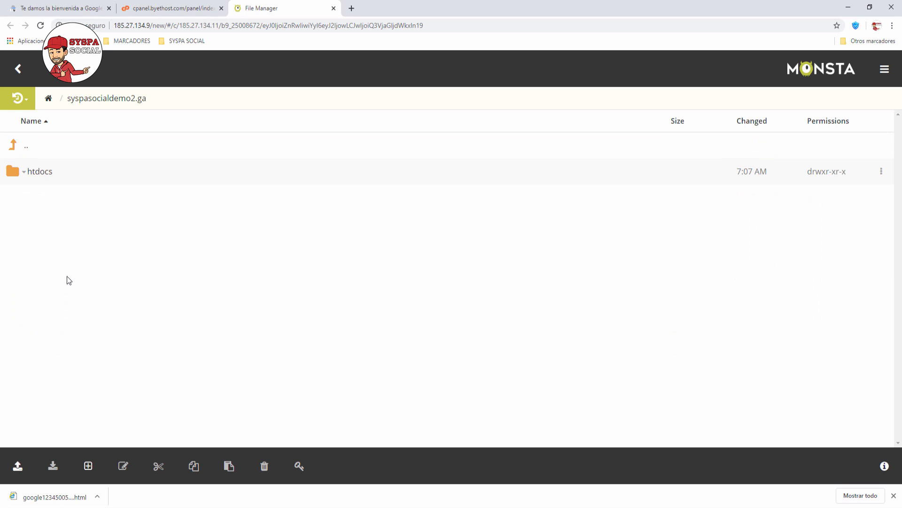
pyautogui.click(41, 175)
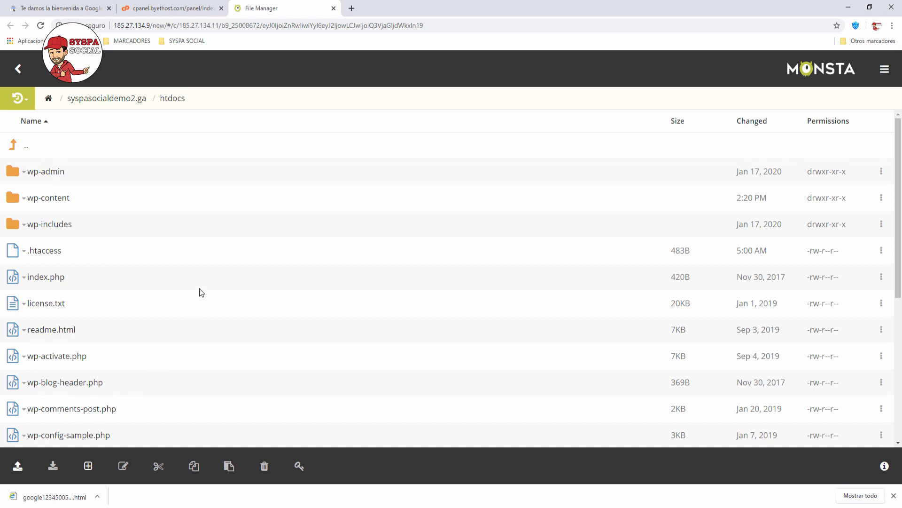
# Upload the Google HTML verification file from the Downloads folder into htdocs, close the file manager and return to the property verification
pyautogui.click(19, 468)
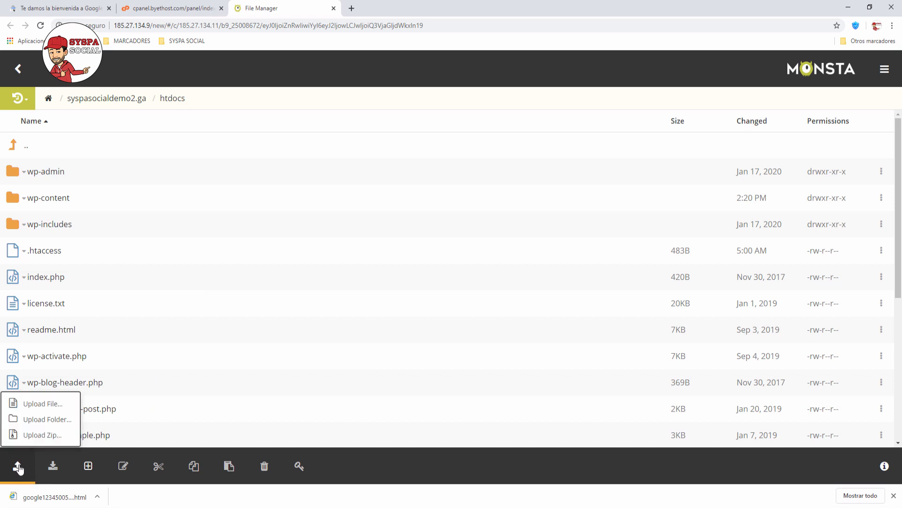
pyautogui.click(39, 404)
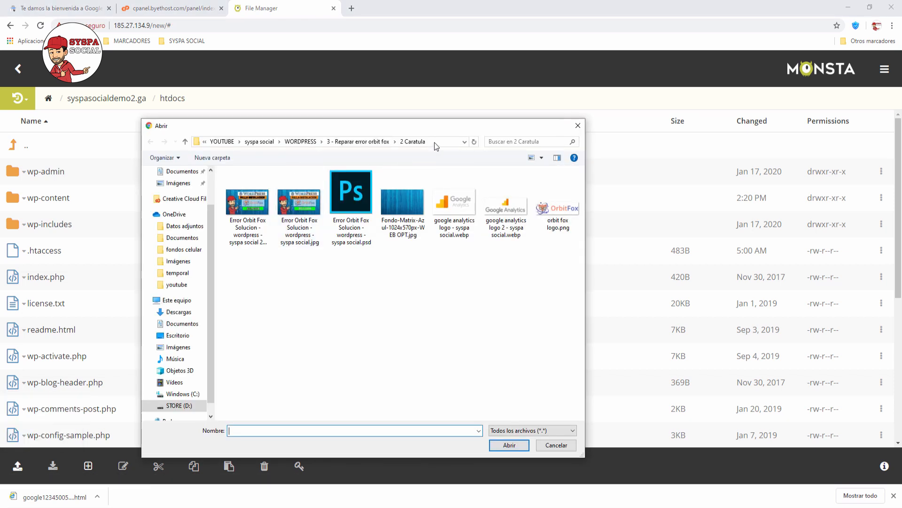
pyautogui.click(436, 146)
pyautogui.hotkey('ctrl', 'v')
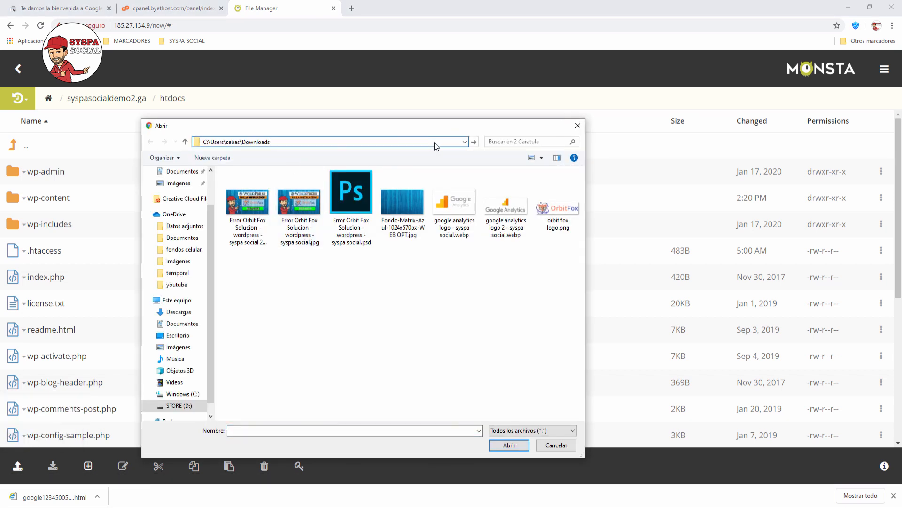
pyautogui.press('Return')
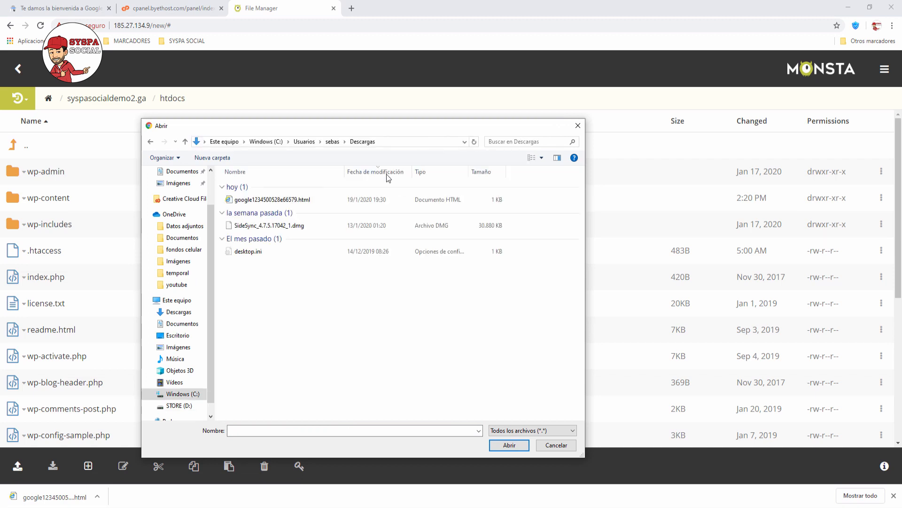
pyautogui.click(271, 201)
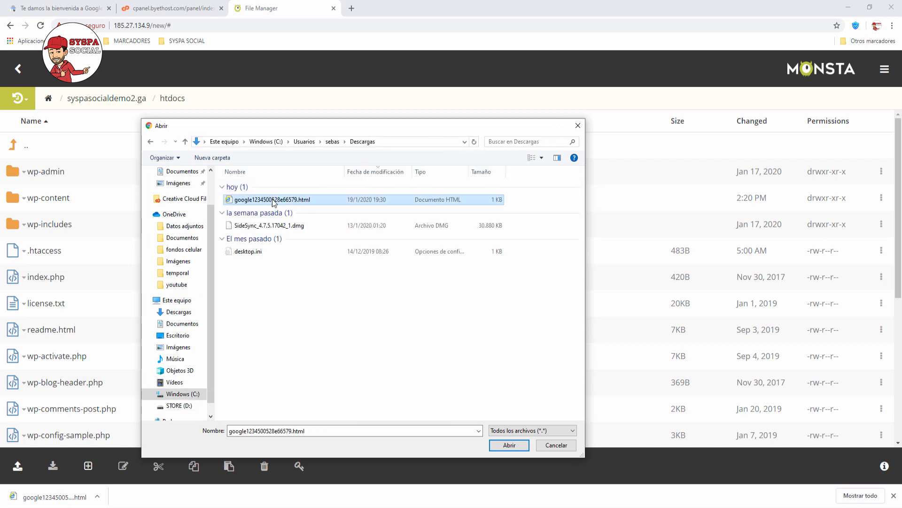
pyautogui.click(509, 446)
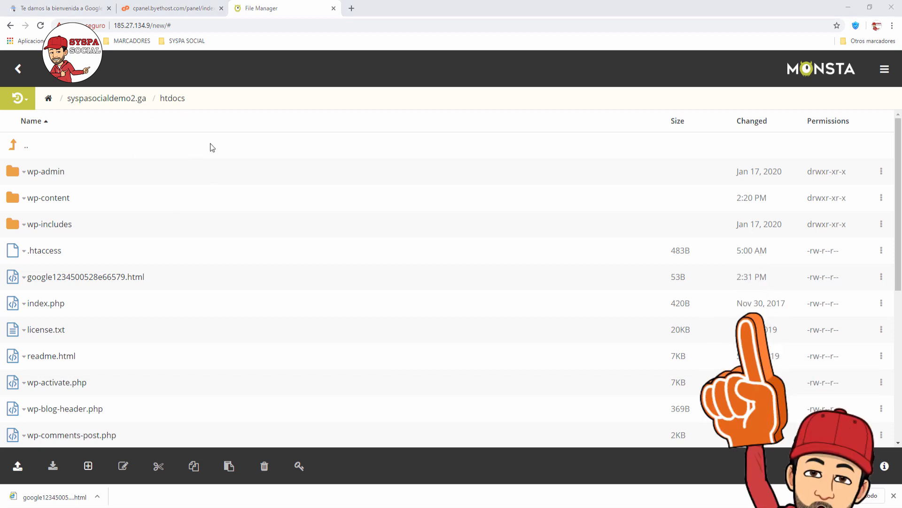
pyautogui.click(333, 8)
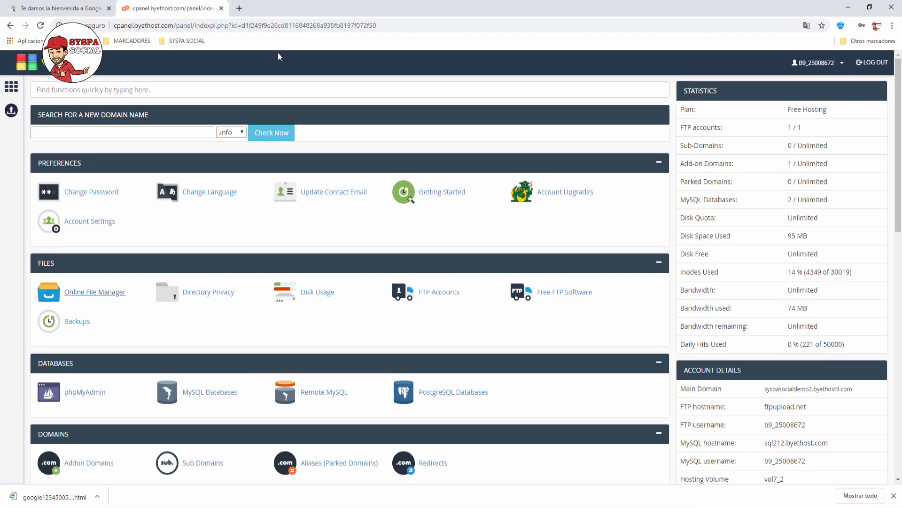
pyautogui.click(76, 10)
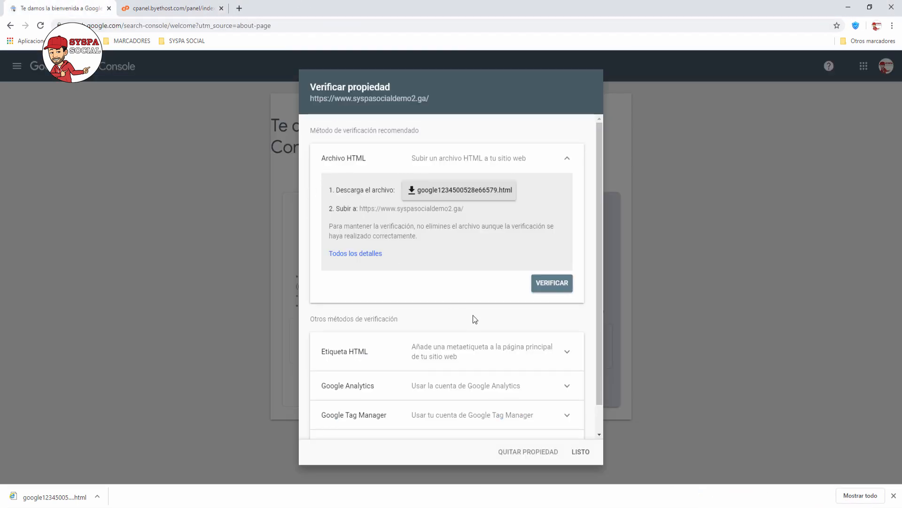
pyautogui.click(557, 286)
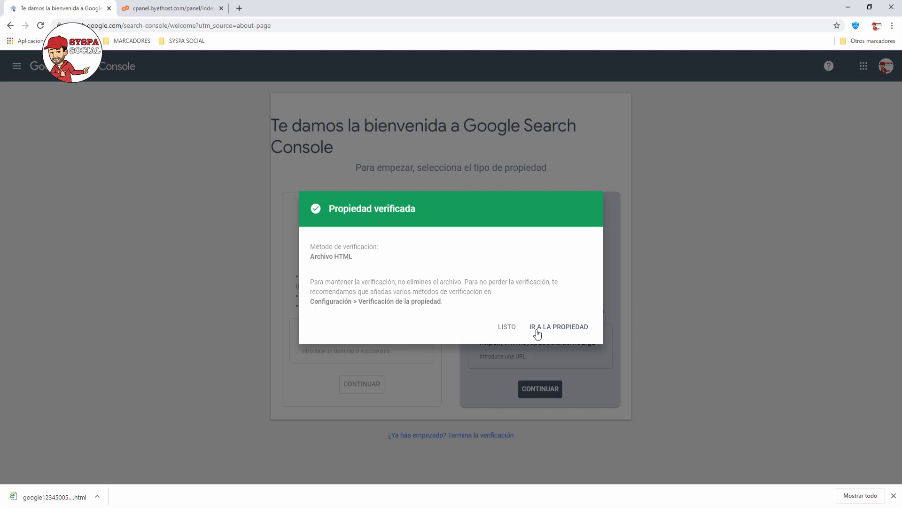
pyautogui.click(553, 330)
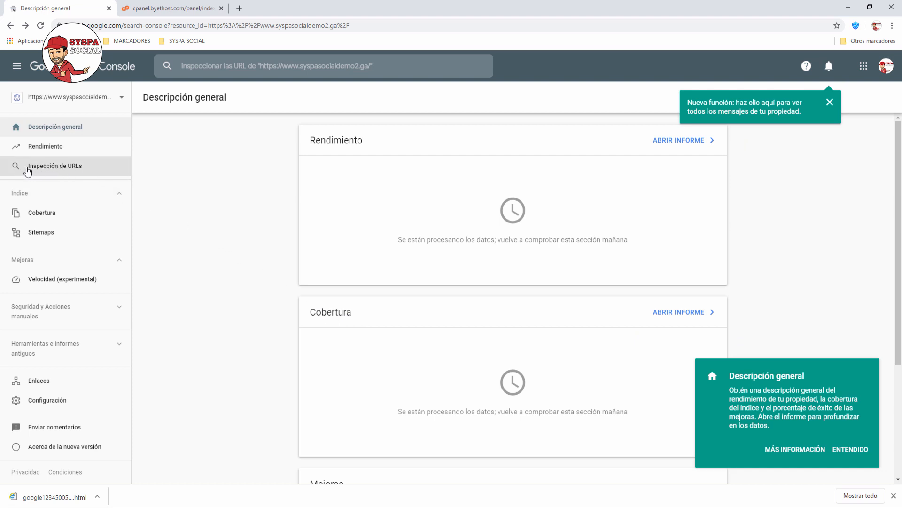
pyautogui.click(52, 172)
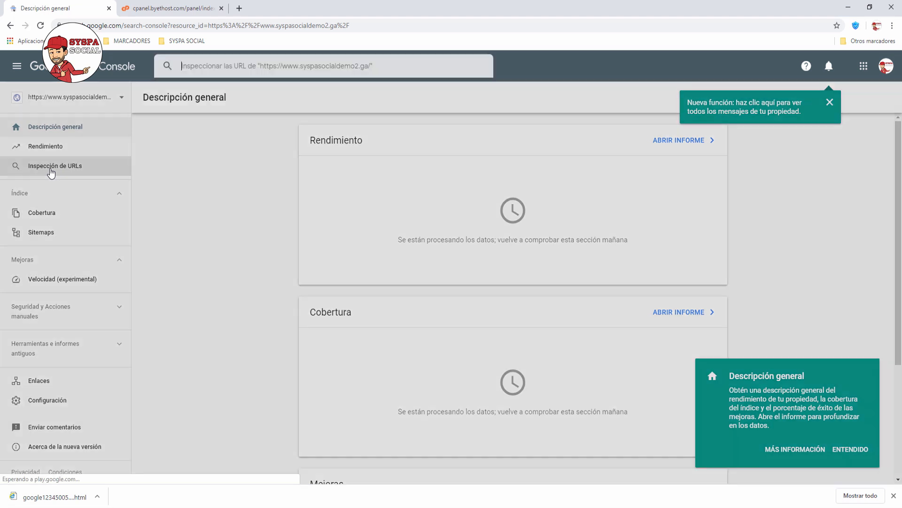
pyautogui.write('h')
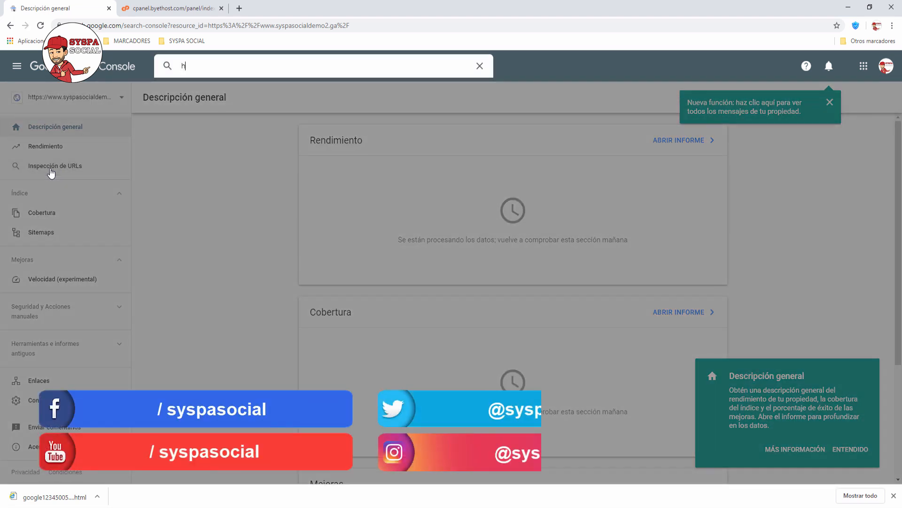
pyautogui.write('ttps')
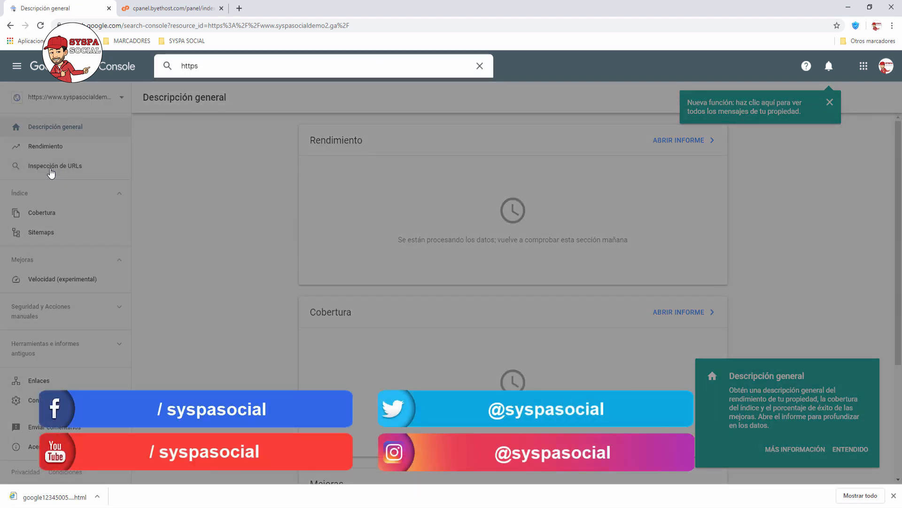
pyautogui.write('://www.syspasocialdemo2')
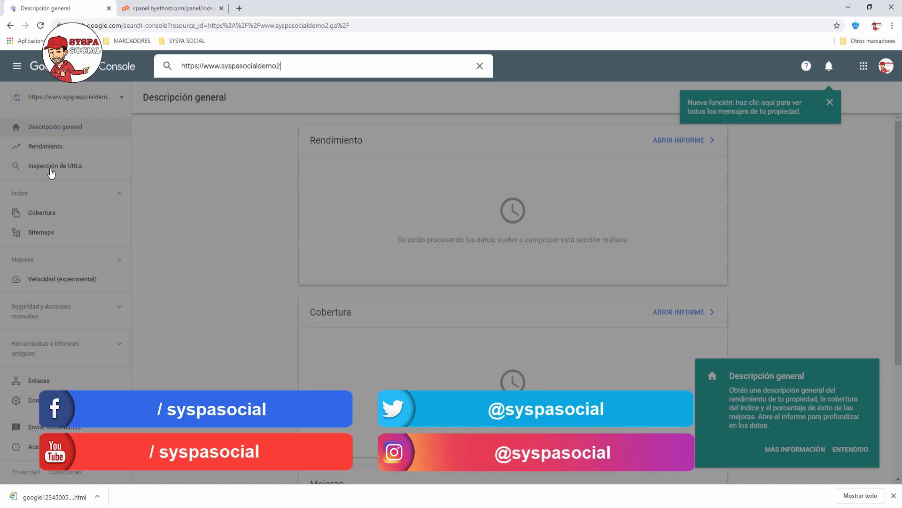
pyautogui.write('.ga')
pyautogui.press('Return')
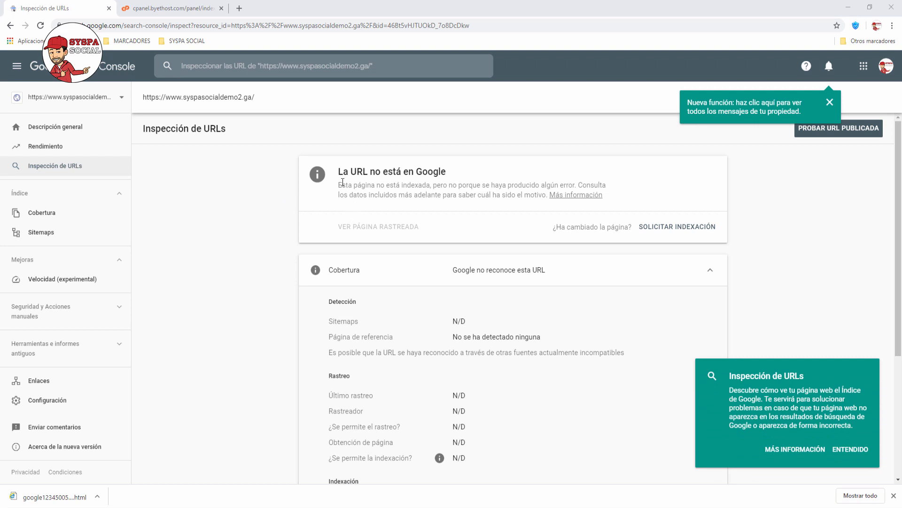
pyautogui.moveTo(338, 172); pyautogui.dragTo(450, 177)
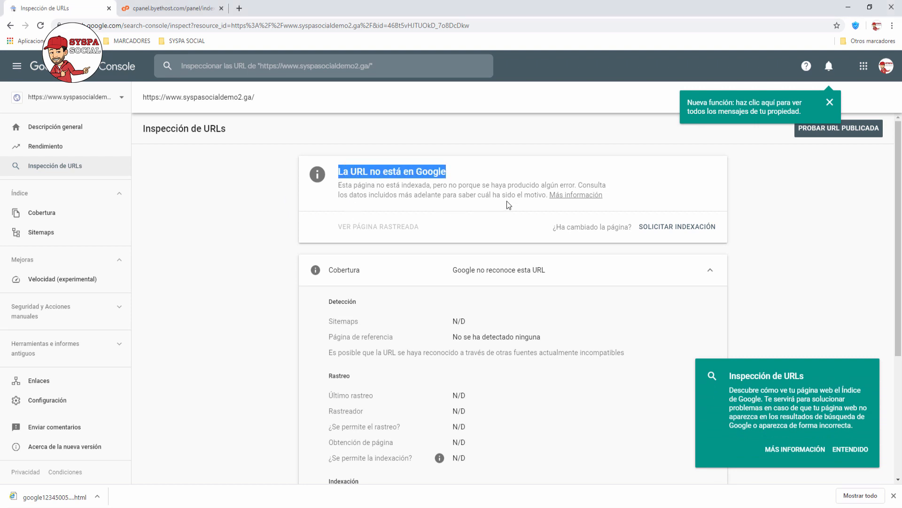
pyautogui.click(498, 219)
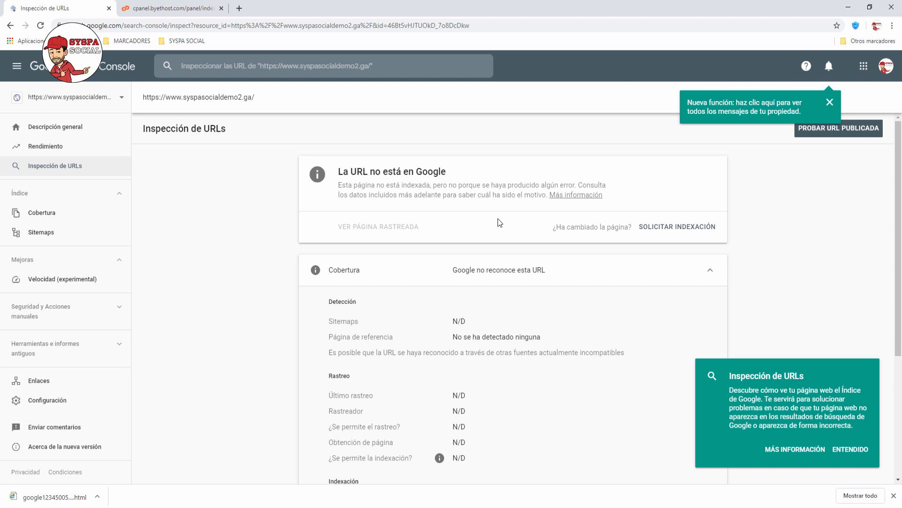
# Request indexing of the inspected URL, complete the image challenges and dismiss the confirmation
pyautogui.click(672, 228)
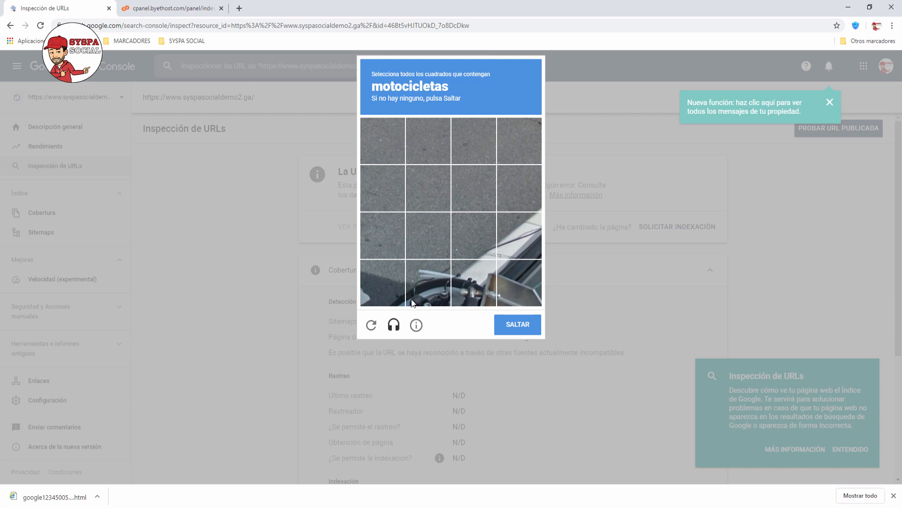
pyautogui.click(506, 324)
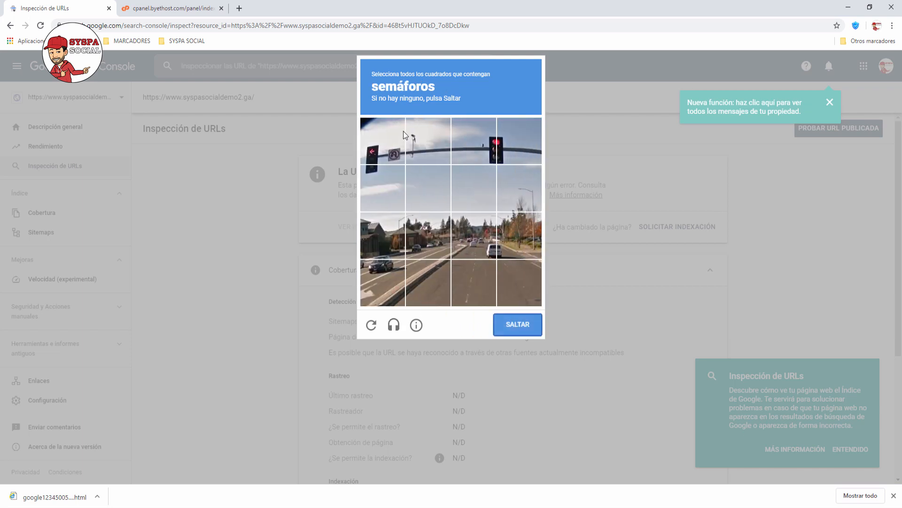
pyautogui.click(385, 147)
pyautogui.click(382, 176)
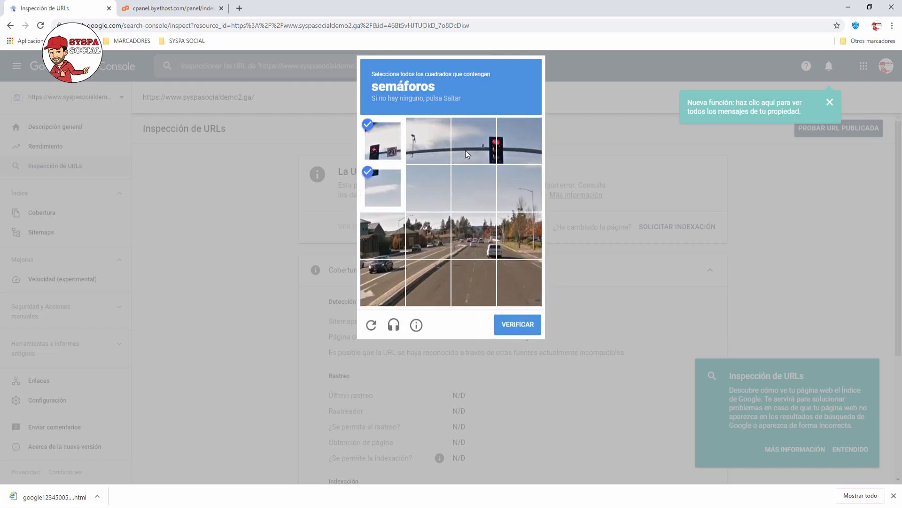
pyautogui.click(465, 150)
pyautogui.click(507, 153)
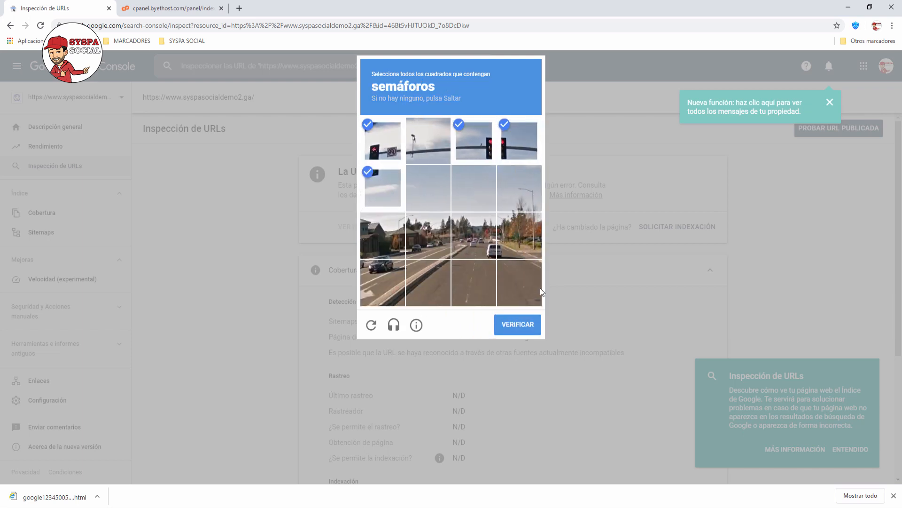
pyautogui.click(519, 326)
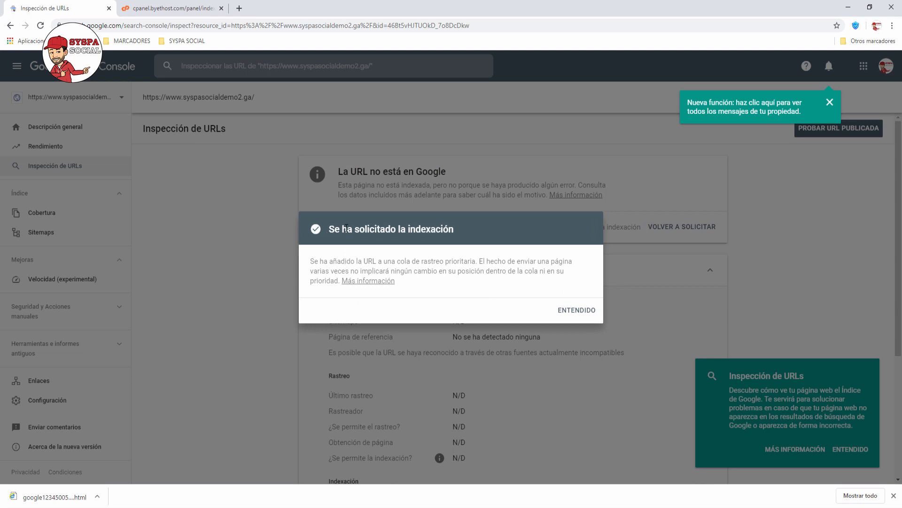
pyautogui.click(572, 312)
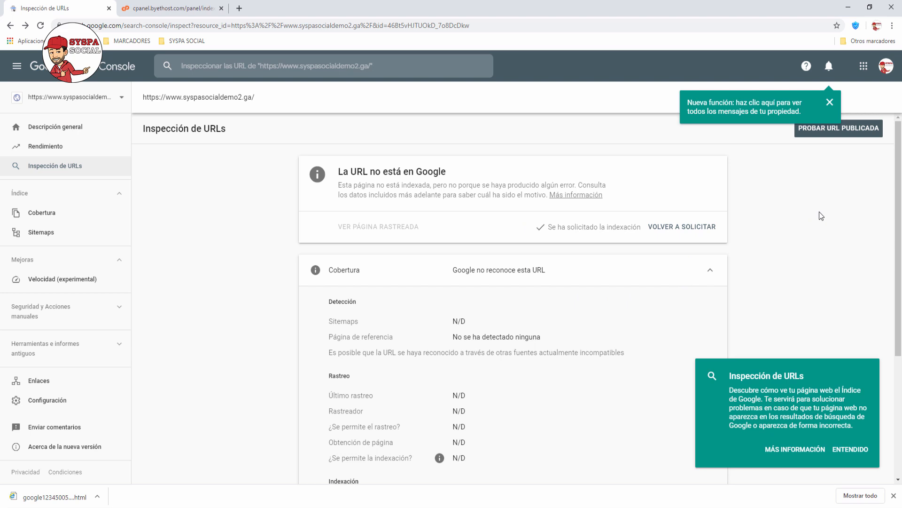
# Dismiss the property messages tip, run the live URL test and review its expanded availability, crawl and indexing details
pyautogui.click(830, 102)
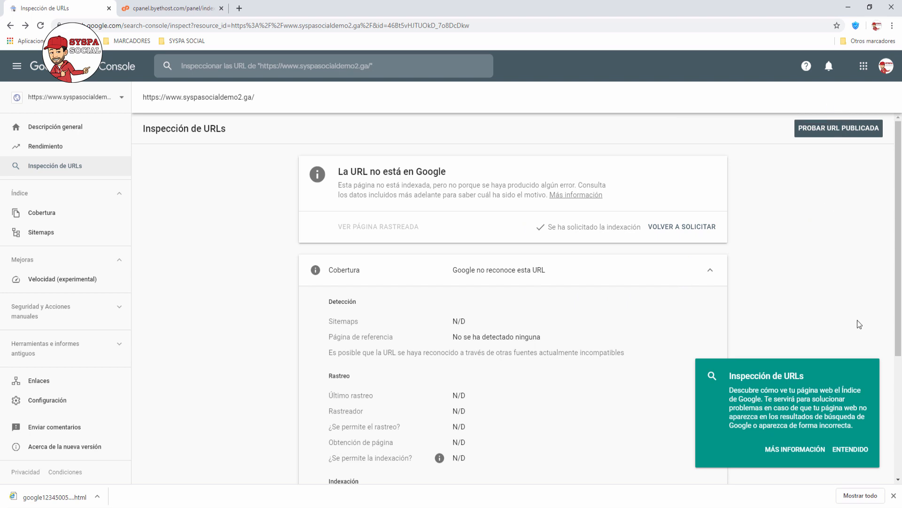
pyautogui.click(843, 136)
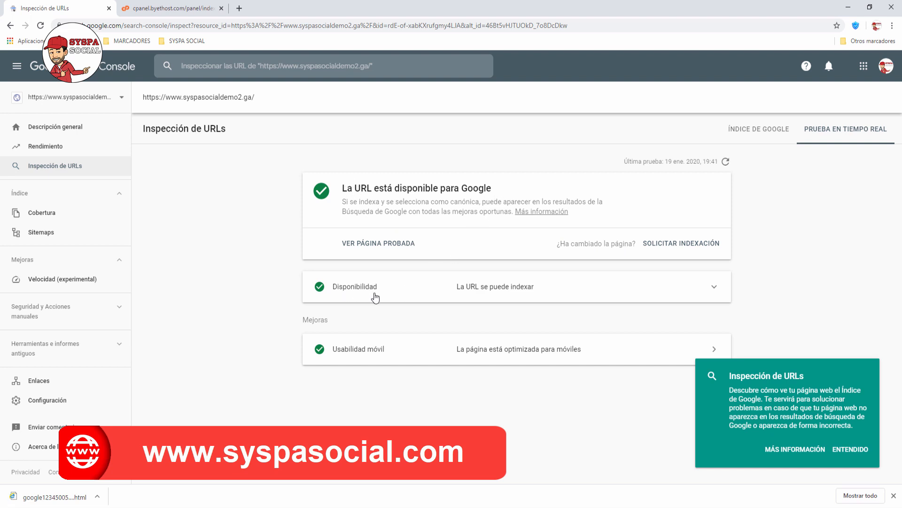
pyautogui.click(715, 287)
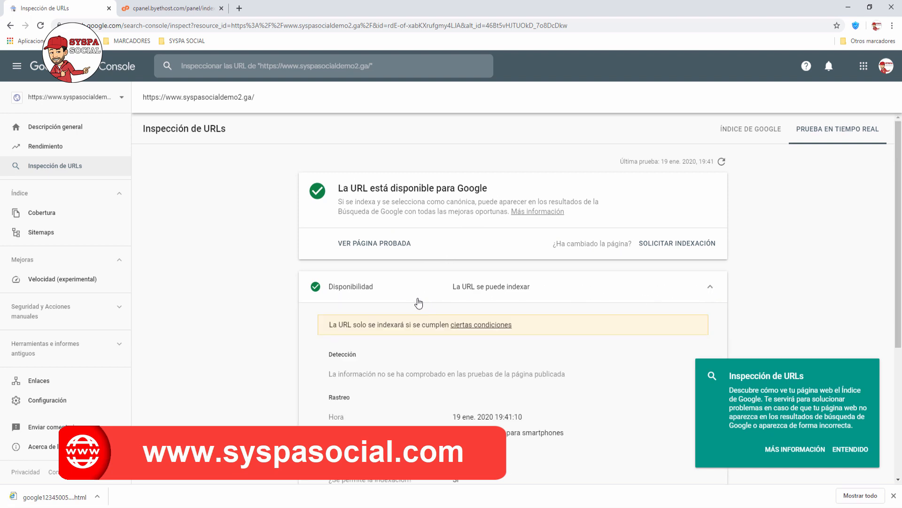
pyautogui.scroll(-3, 442, 288)
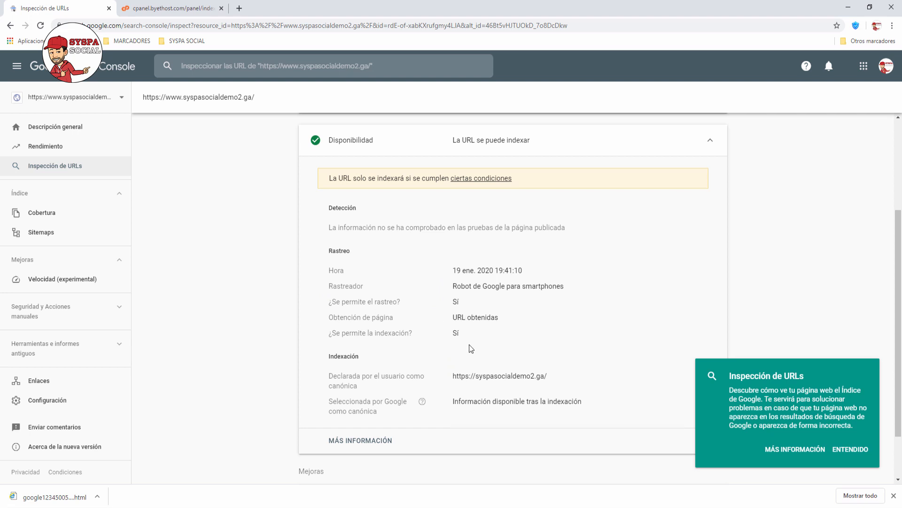
pyautogui.moveTo(338, 302); pyautogui.dragTo(464, 302)
pyautogui.click(407, 334)
pyautogui.scroll(-1, 372, 332)
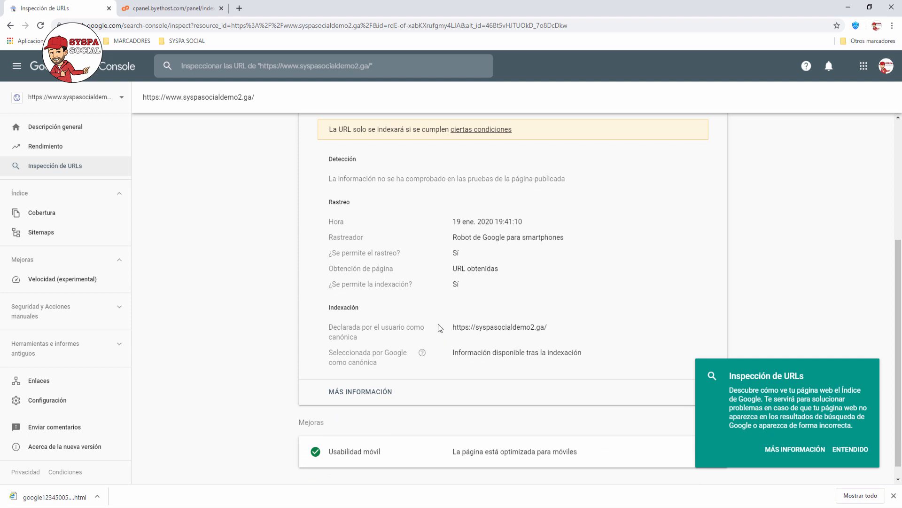
pyautogui.scroll(-1, 531, 318)
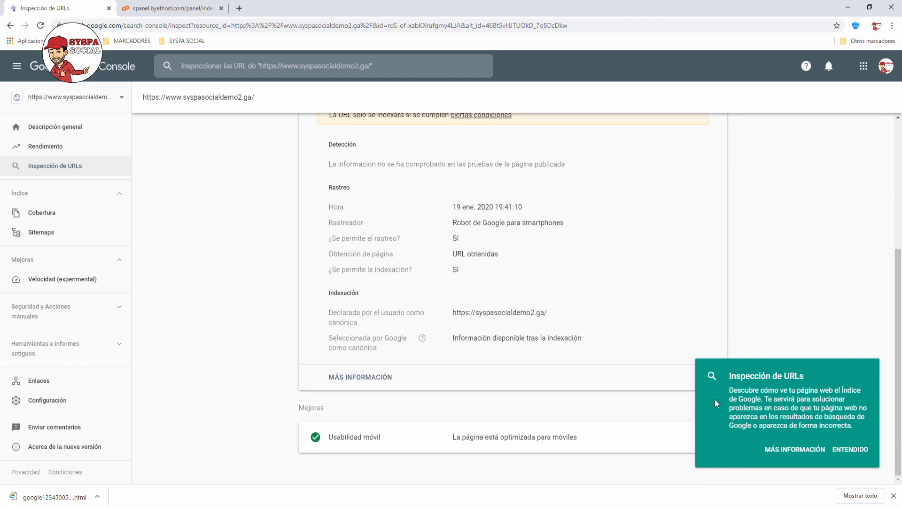
# Dismiss the URL inspection tip, view the live test's mobile usability details and return to the inspection results
pyautogui.click(851, 448)
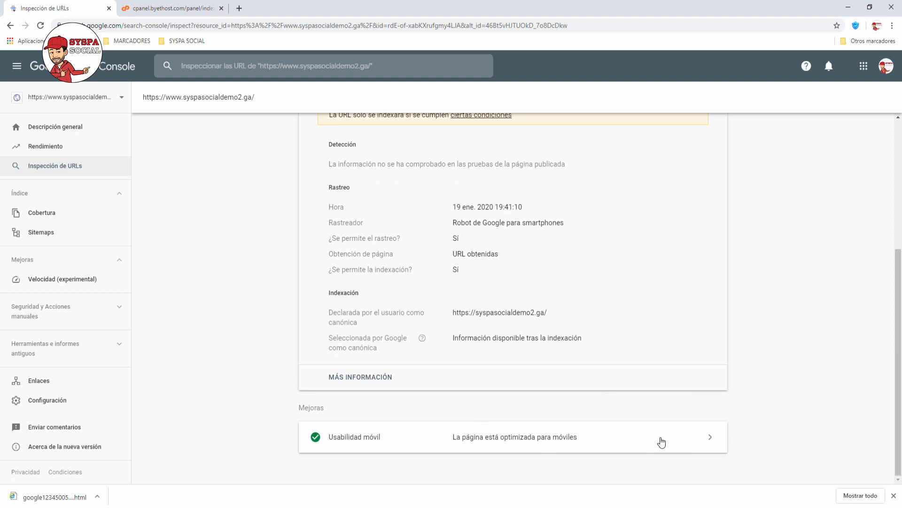
pyautogui.click(709, 435)
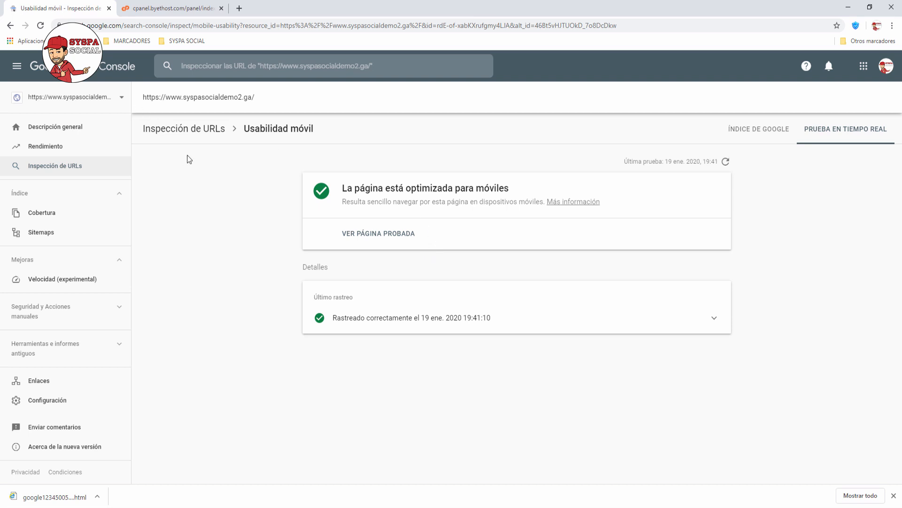
pyautogui.click(10, 25)
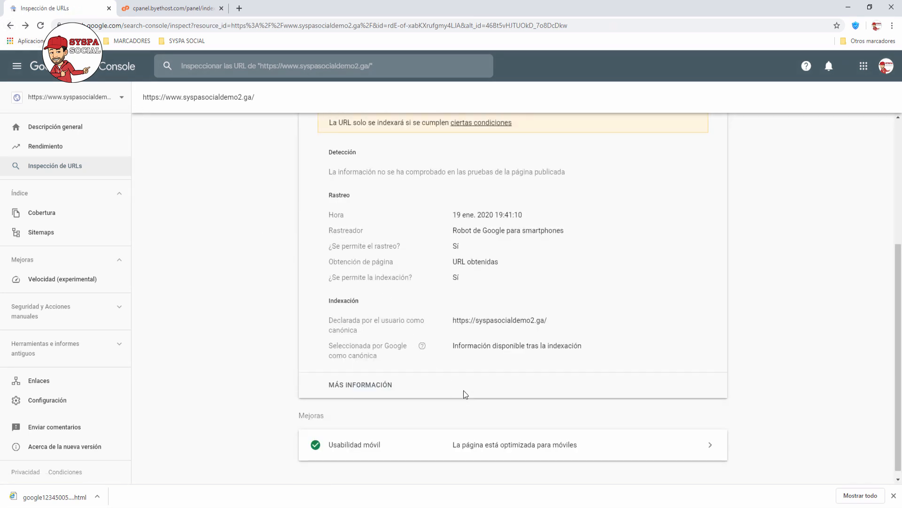
pyautogui.scroll(5, 463, 390)
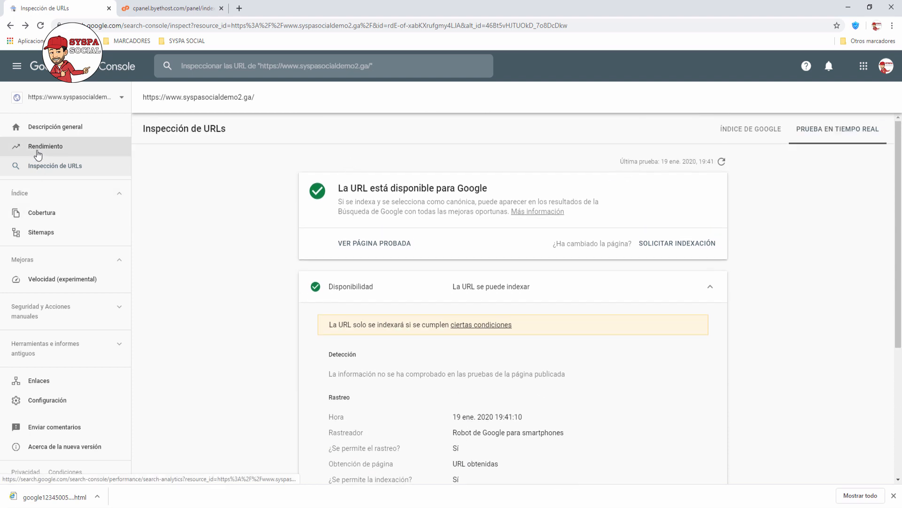
# Open the property overview, dismiss its tip and review the performance, coverage and enhancements sections
pyautogui.click(82, 135)
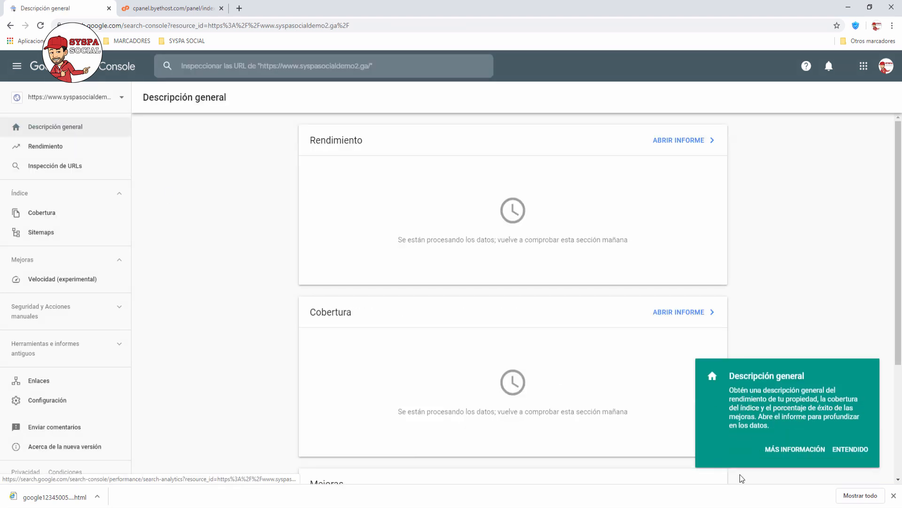
pyautogui.click(849, 449)
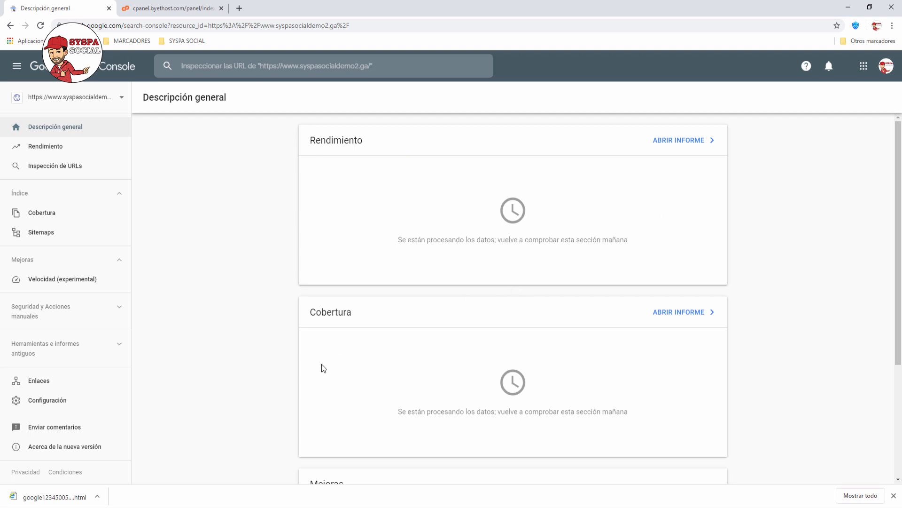
pyautogui.scroll(-4, 586, 404)
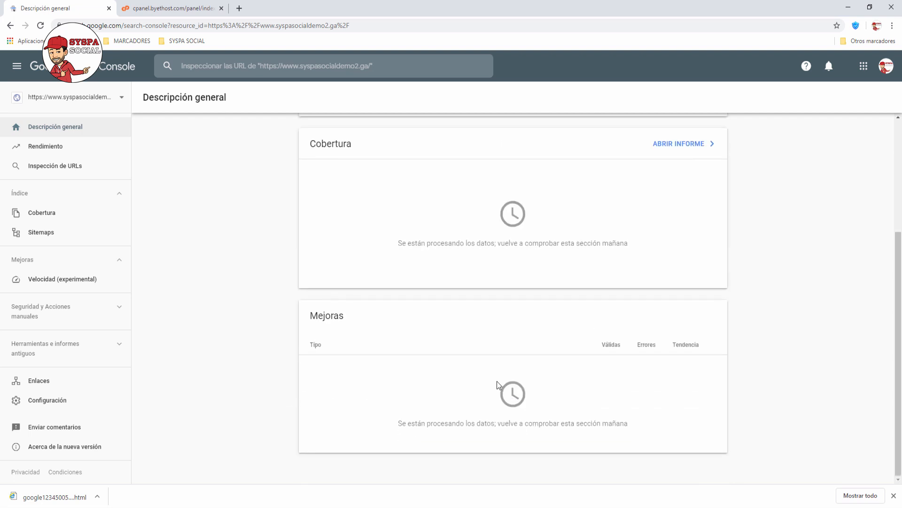
pyautogui.scroll(4, 370, 352)
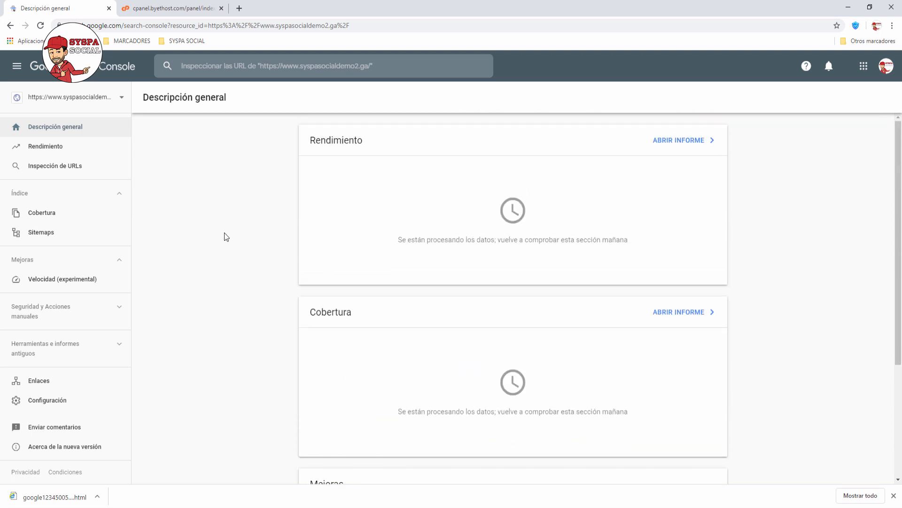
# Open the performance report, dismiss its tip and review the queries, pages and countries breakdowns
pyautogui.click(51, 151)
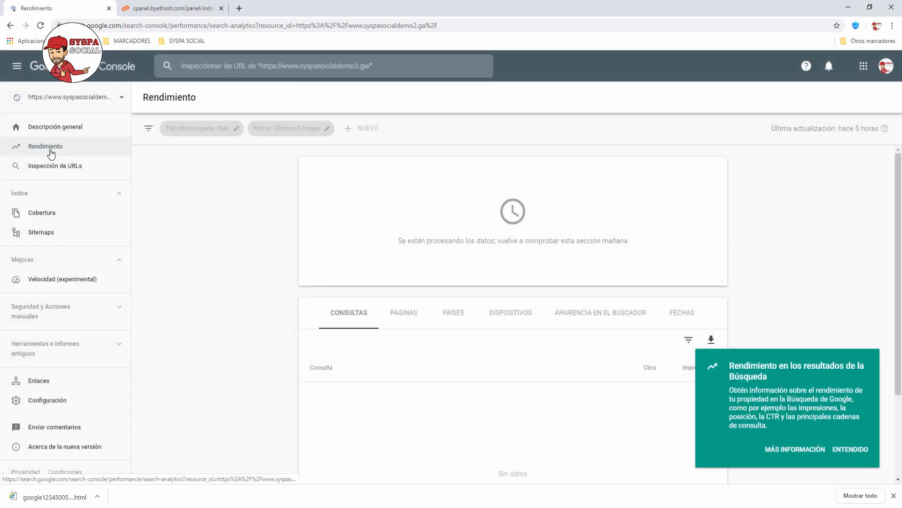
pyautogui.click(863, 452)
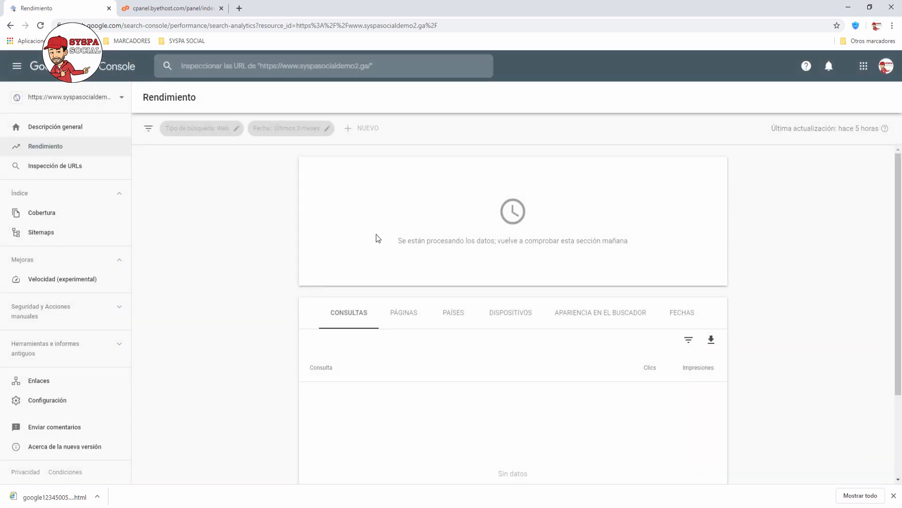
pyautogui.scroll(-3, 276, 340)
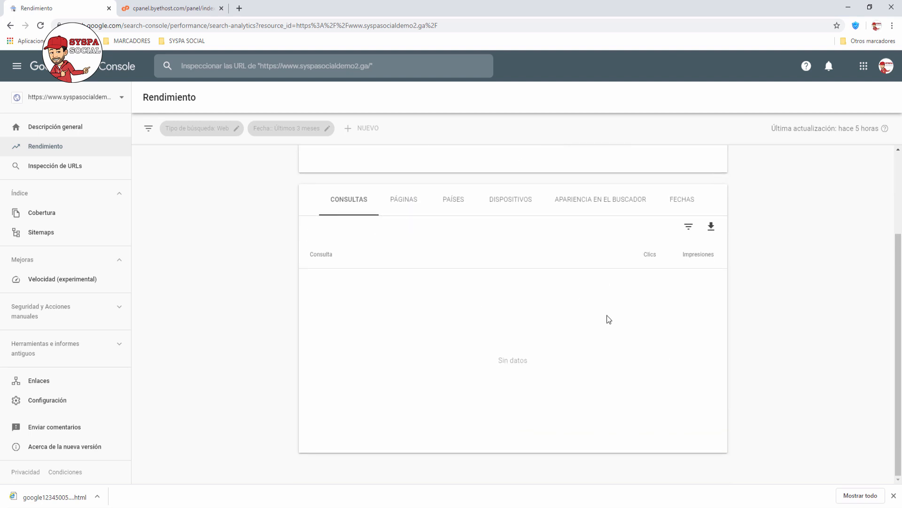
pyautogui.click(400, 205)
pyautogui.scroll(-2, 436, 390)
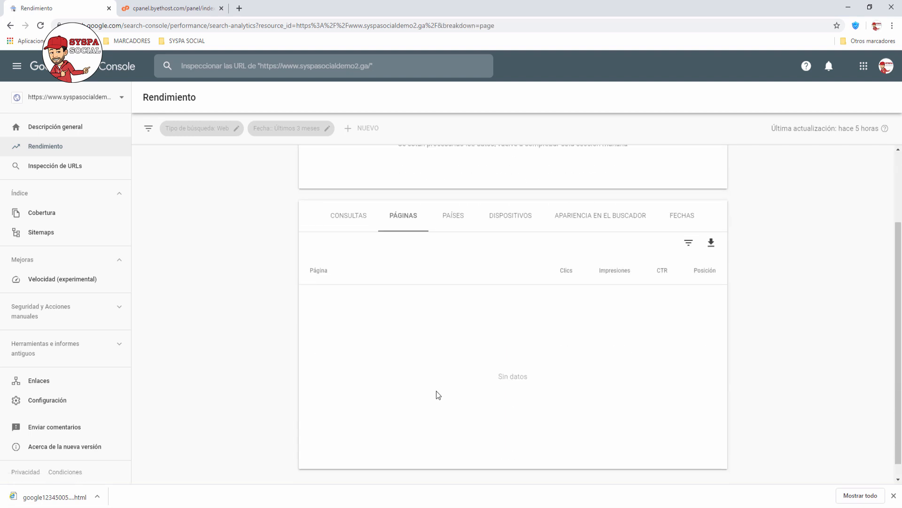
pyautogui.click(453, 217)
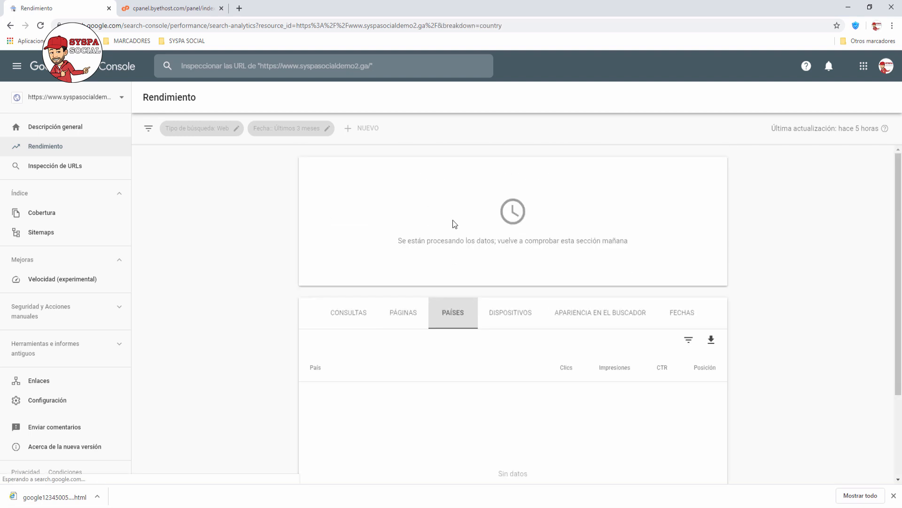
pyautogui.scroll(-2, 375, 335)
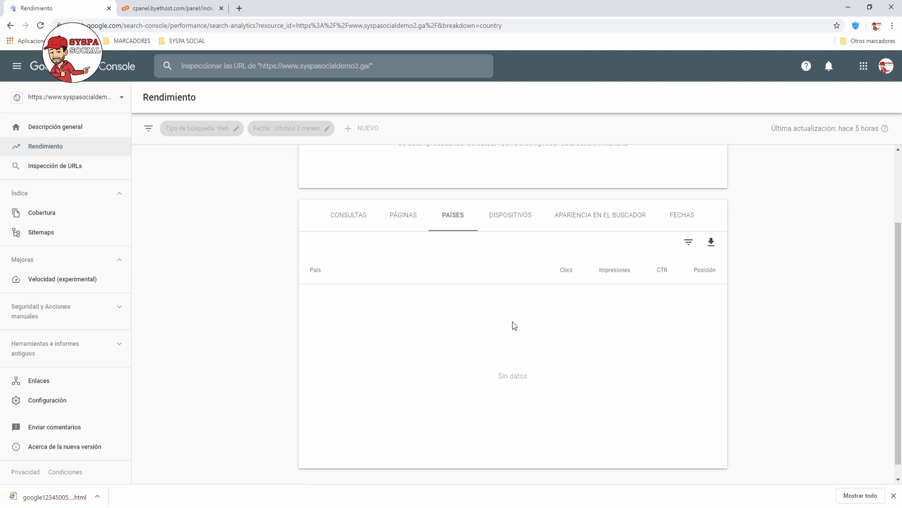
# Review the devices breakdown of the performance report
pyautogui.click(506, 221)
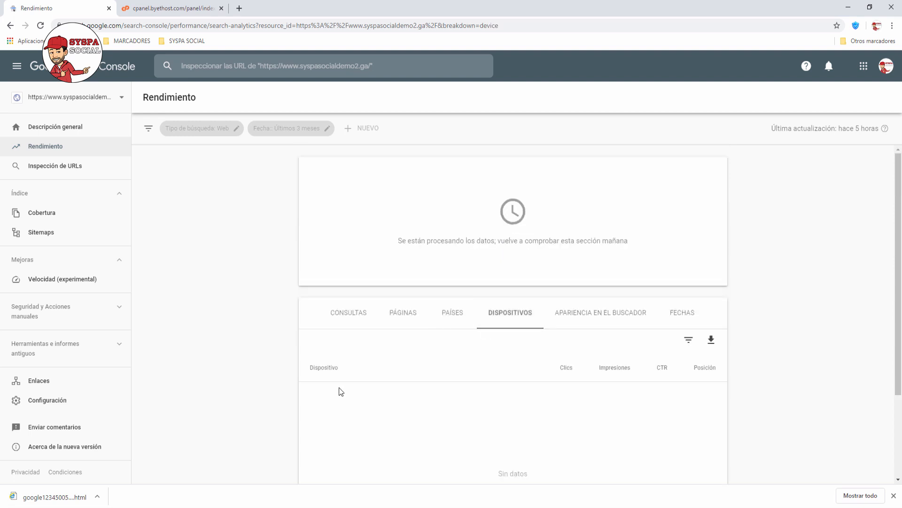
pyautogui.scroll(-2, 341, 392)
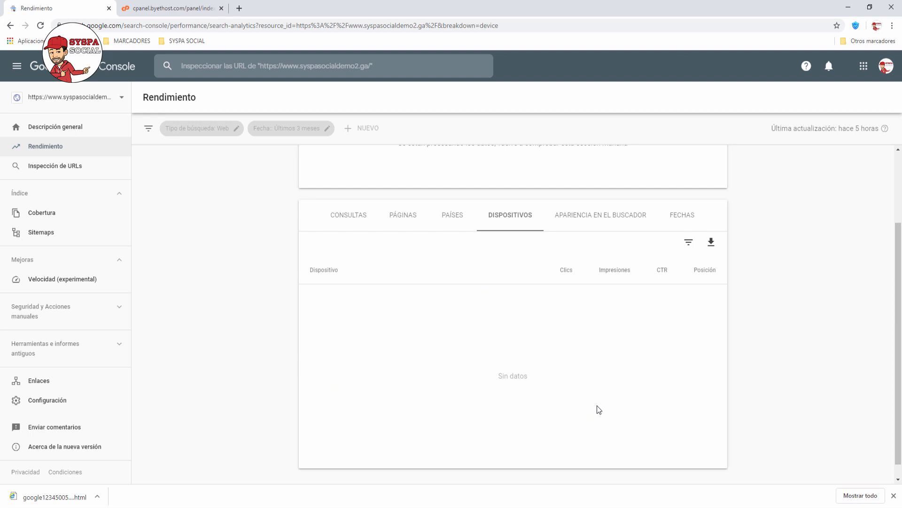
pyautogui.scroll(2, 597, 405)
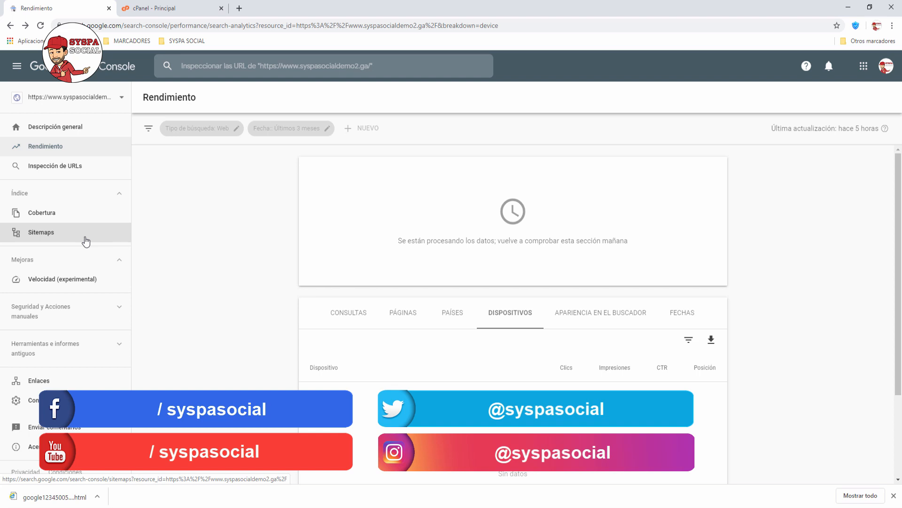
# Add a new domain-type property for syspasocial.com and continue to its ownership verification
pyautogui.click(123, 100)
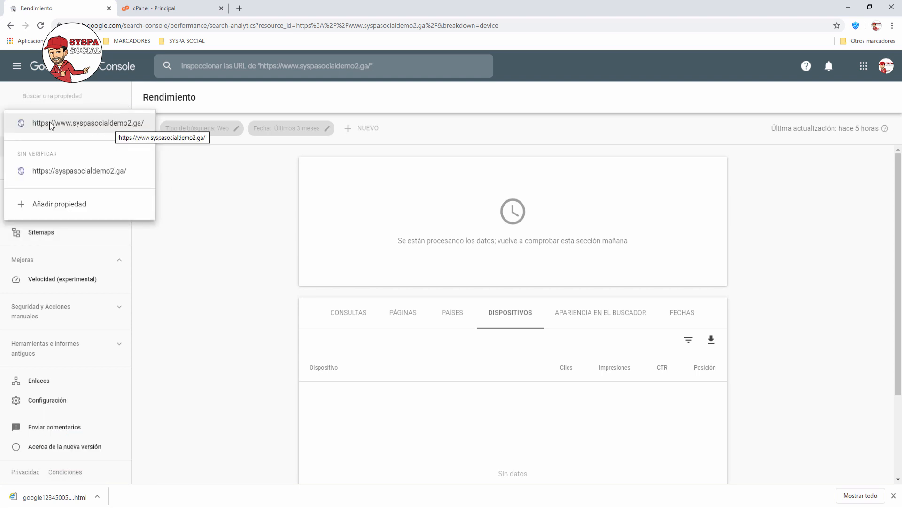
pyautogui.click(61, 207)
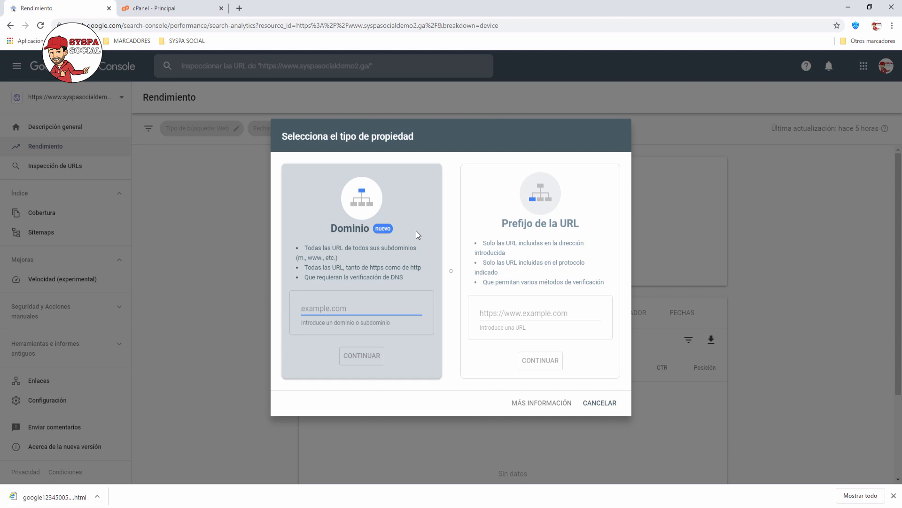
pyautogui.write('syspaso')
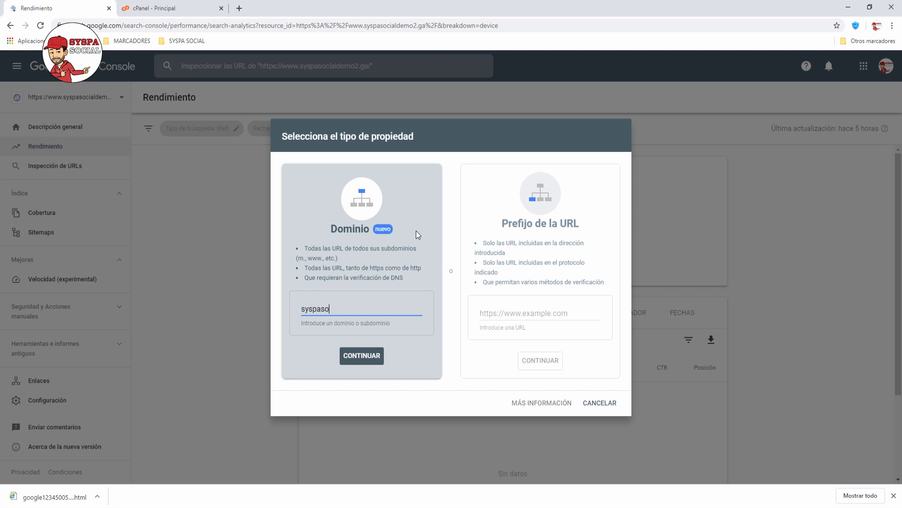
pyautogui.write('cial.com')
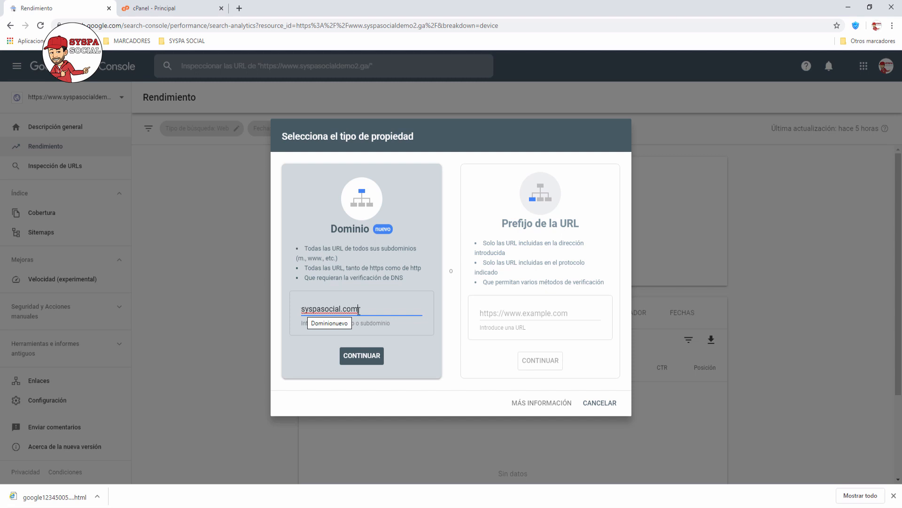
pyautogui.click(364, 356)
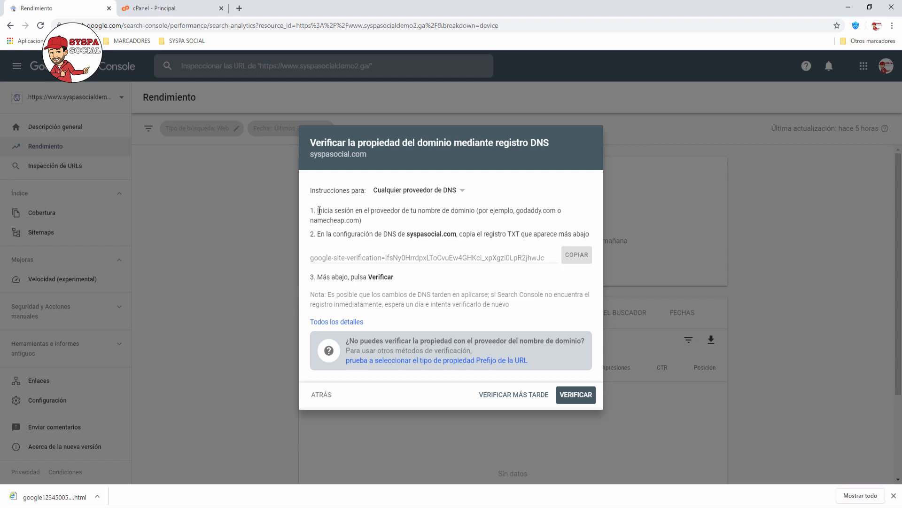
# Read the DNS verification instructions for any provider and copy the site-verification TXT record
pyautogui.moveTo(320, 210); pyautogui.dragTo(354, 217)
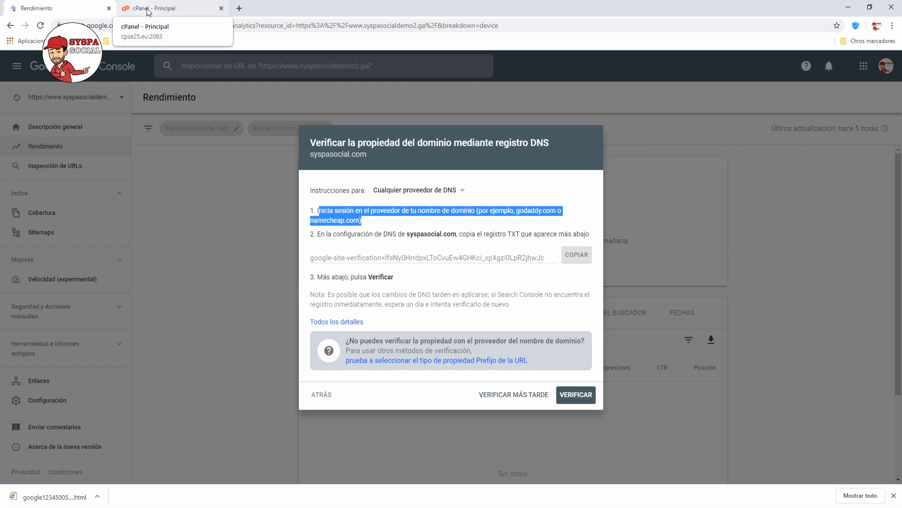
pyautogui.click(376, 230)
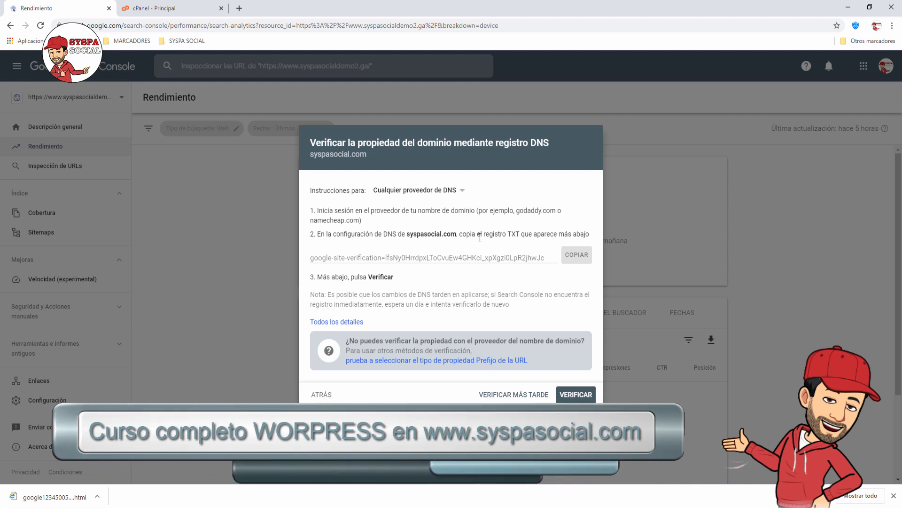
pyautogui.doubleClick(511, 234)
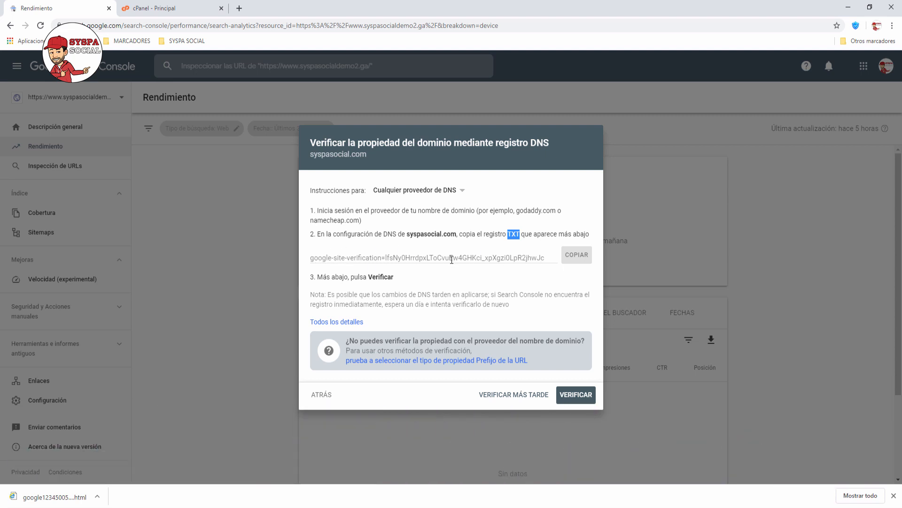
pyautogui.click(575, 259)
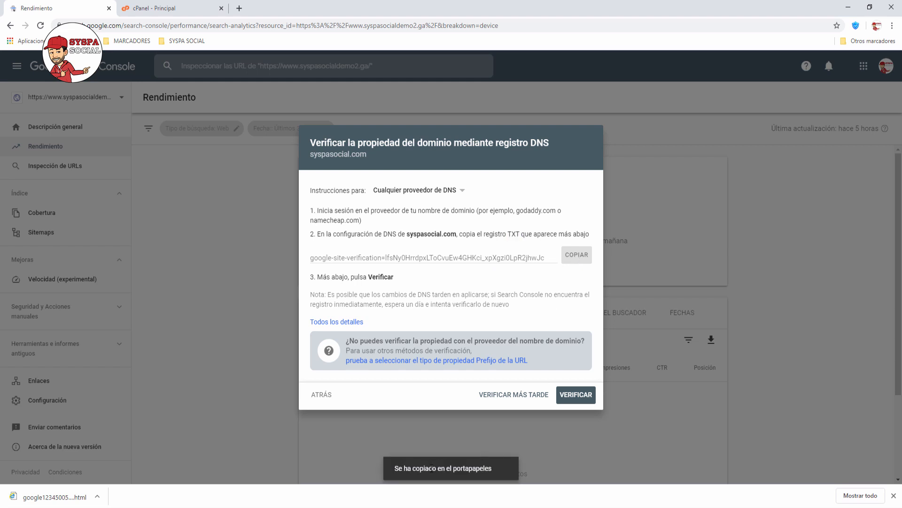
# Switch to cPanel and open the Zone Editor's record management for syspasocial.com
pyautogui.click(168, 12)
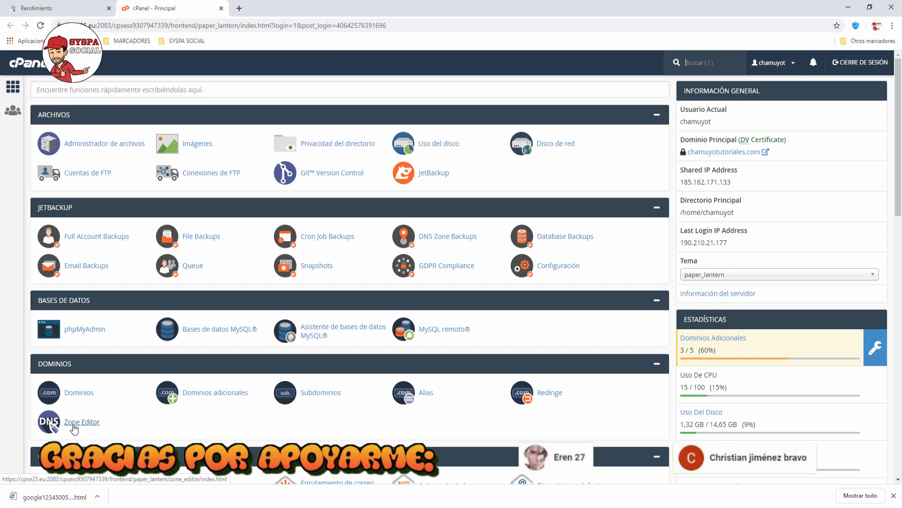
pyautogui.click(88, 425)
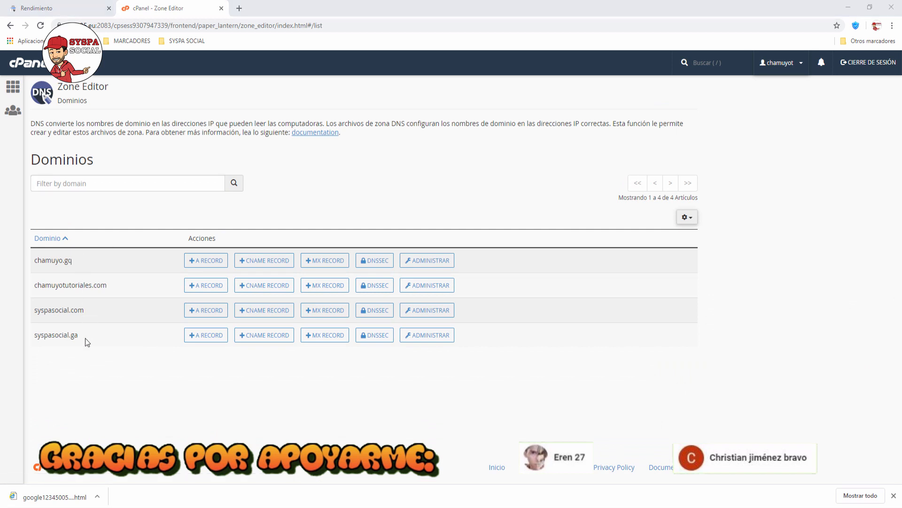
pyautogui.click(426, 310)
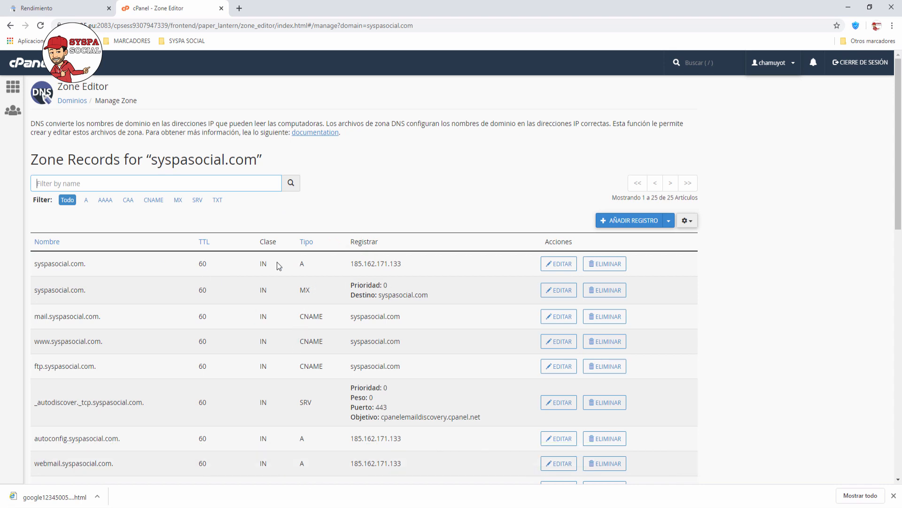
# Add a TXT record named syspasocial.com. to the DNS zone, pasting the copied Google site-verification token as its text
pyautogui.click(625, 221)
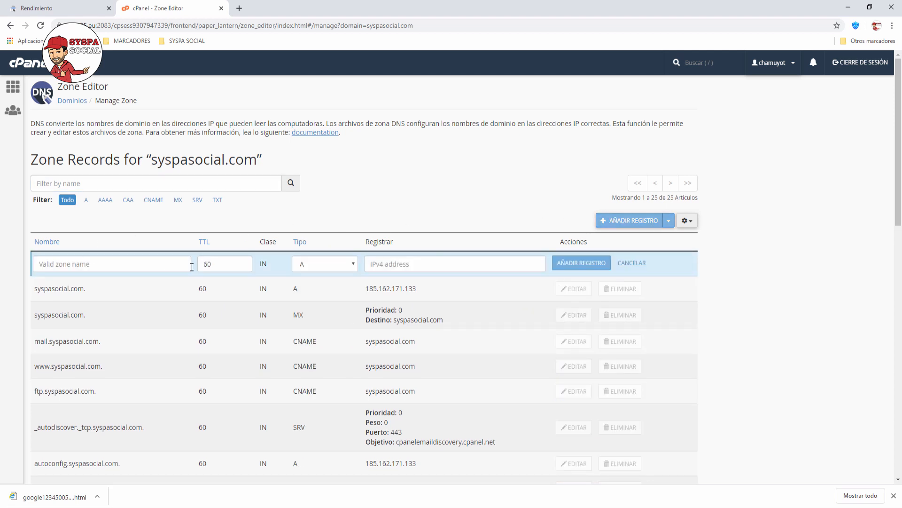
pyautogui.click(83, 265)
pyautogui.write('syspasoci')
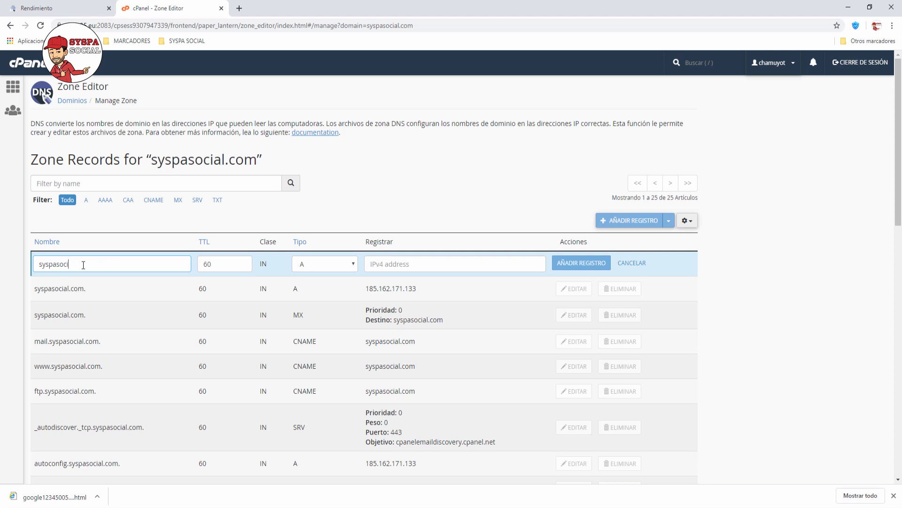
pyautogui.write('al.com')
pyautogui.click(351, 267)
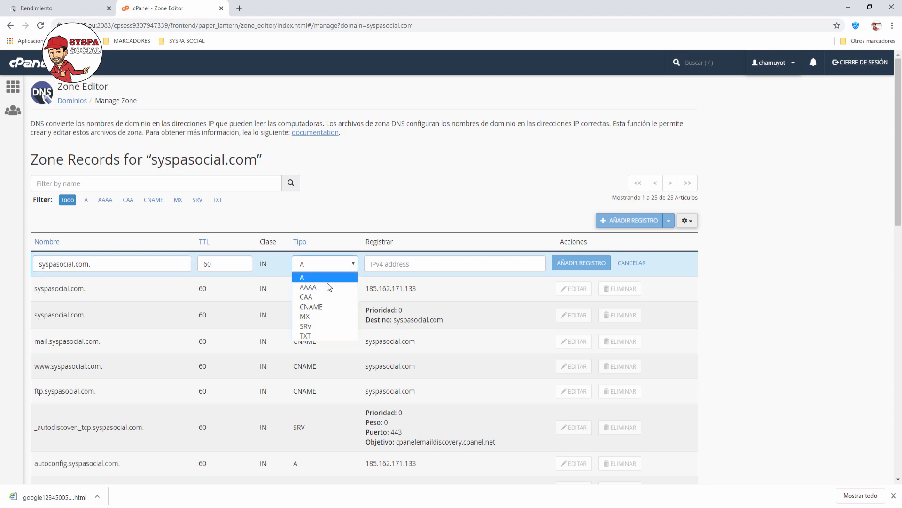
pyautogui.click(313, 335)
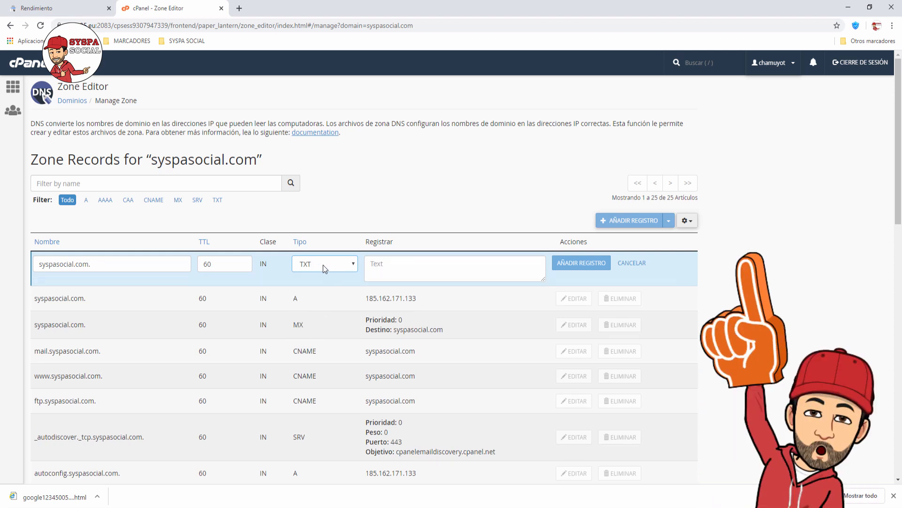
pyautogui.click(373, 265)
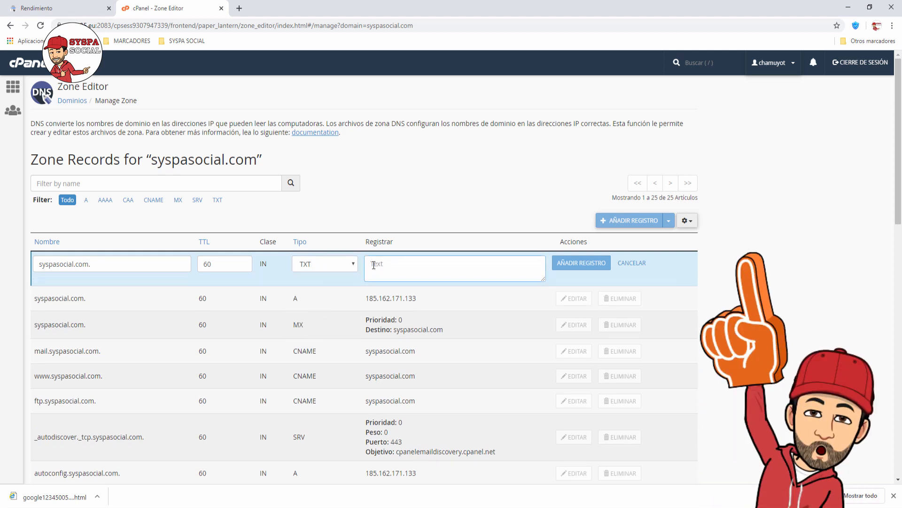
pyautogui.rightClick(374, 265)
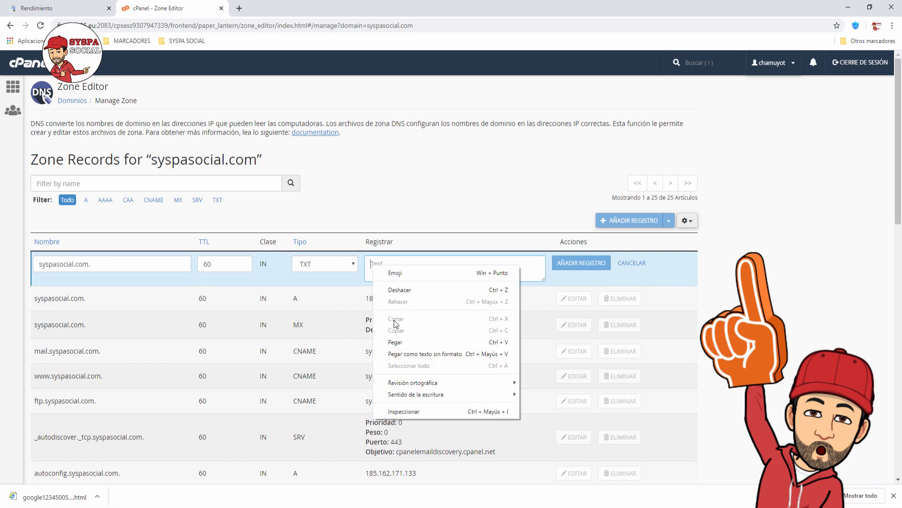
pyautogui.click(397, 342)
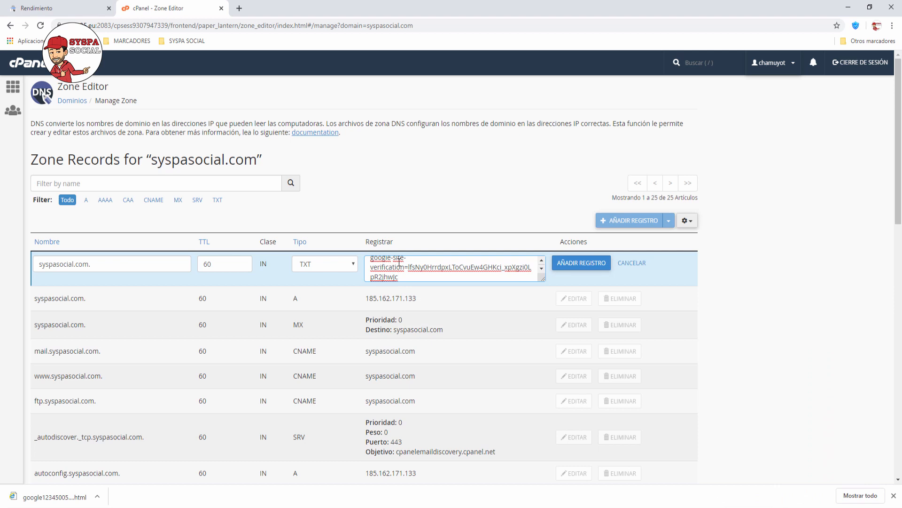
pyautogui.click(583, 265)
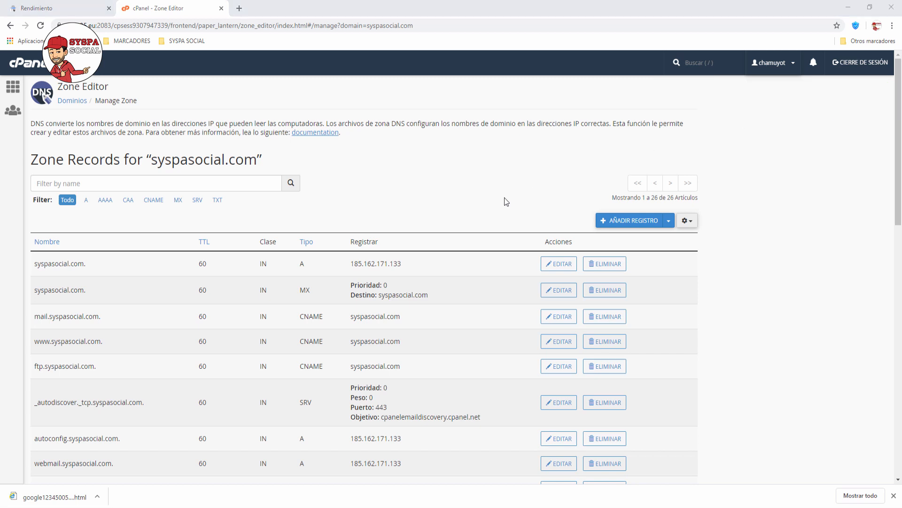
# Return to Search Console, read the DNS delay note, verify the syspasocial.com domain, then open the property and dismiss its welcome message
pyautogui.click(52, 8)
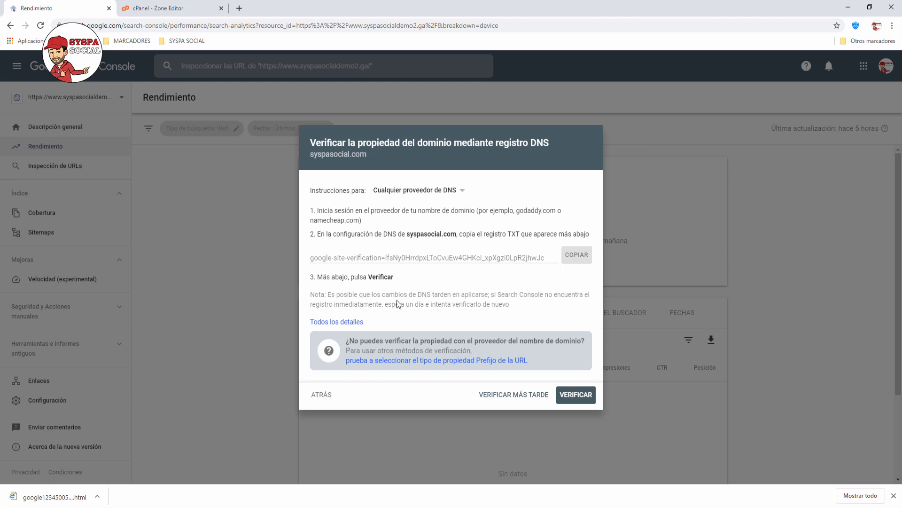
pyautogui.moveTo(310, 295); pyautogui.dragTo(511, 305)
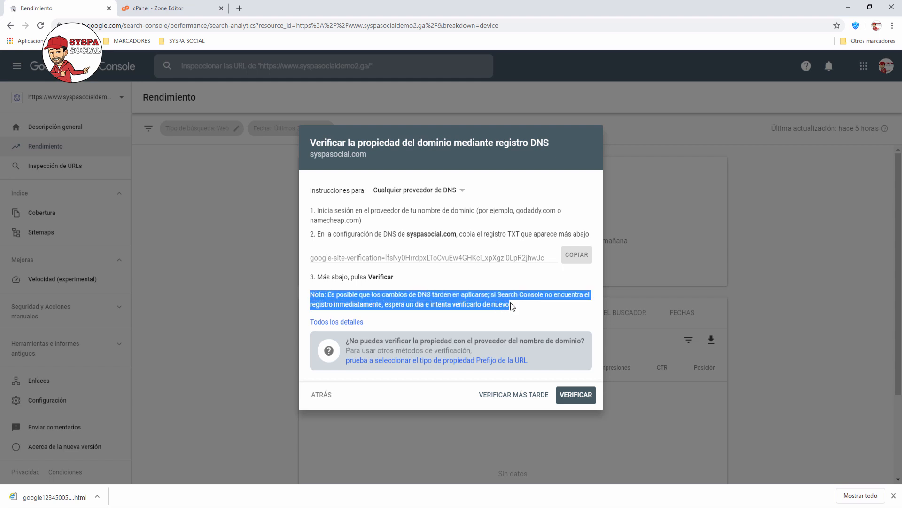
pyautogui.click(543, 335)
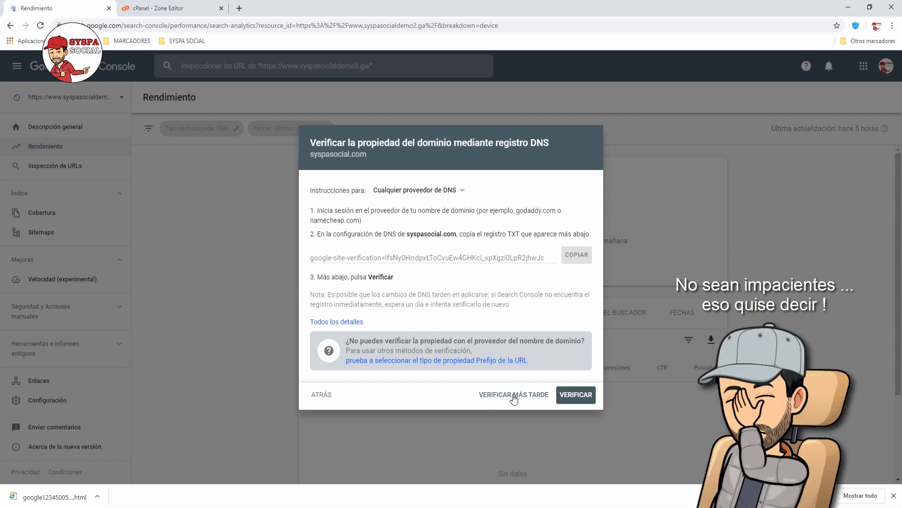
pyautogui.click(569, 396)
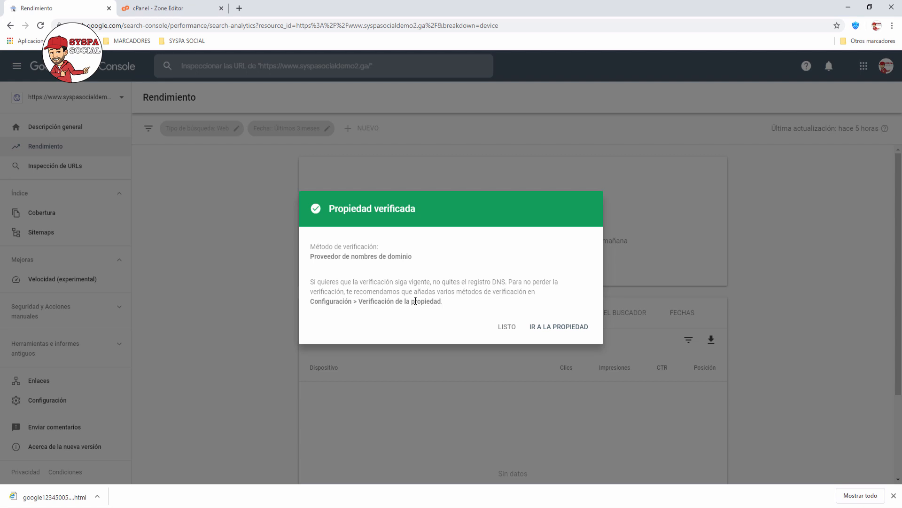
pyautogui.click(551, 332)
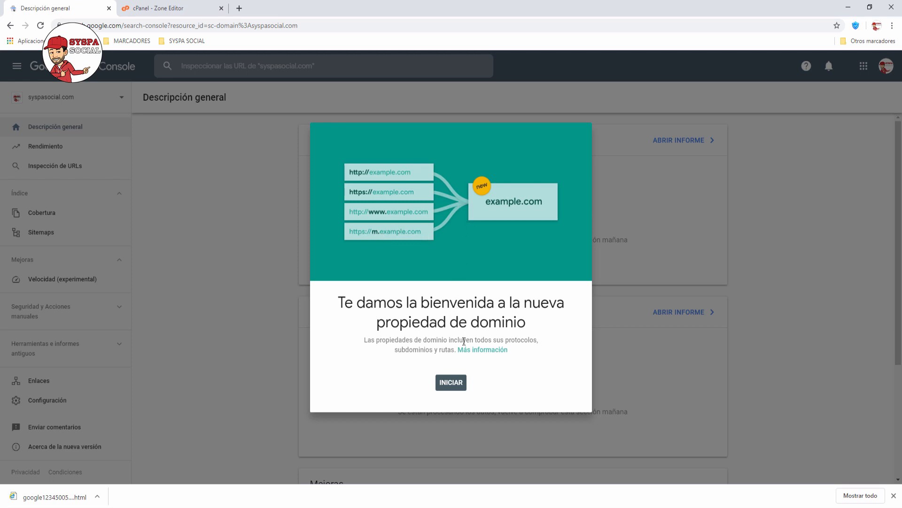
pyautogui.click(452, 384)
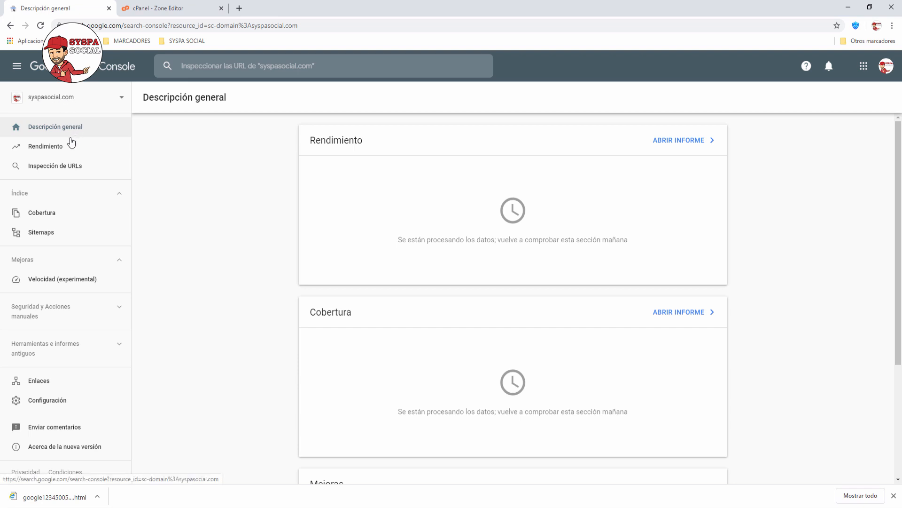
pyautogui.click(53, 169)
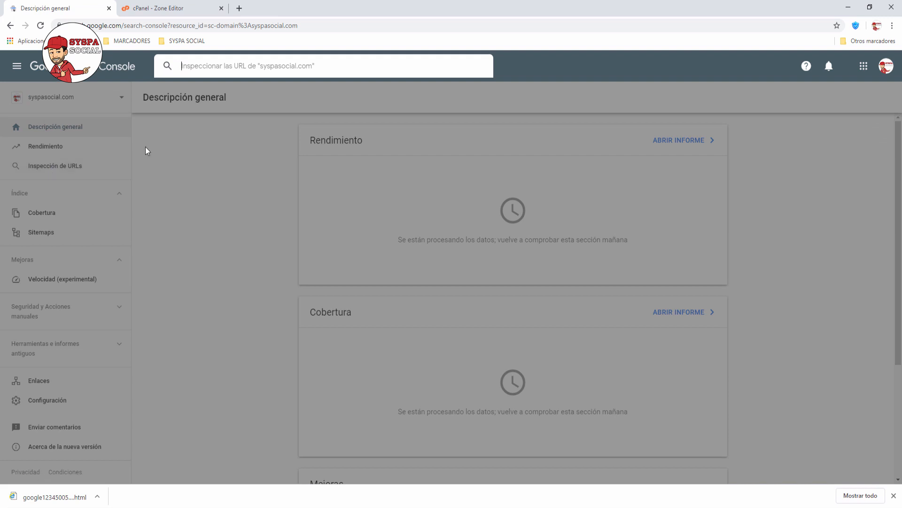
pyautogui.write('http')
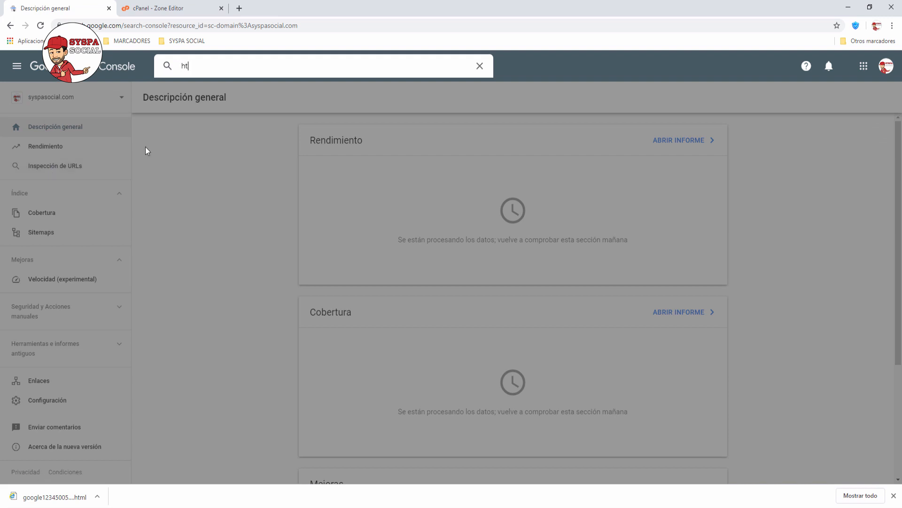
pyautogui.write('s://syspasocial.com')
pyautogui.press('Return')
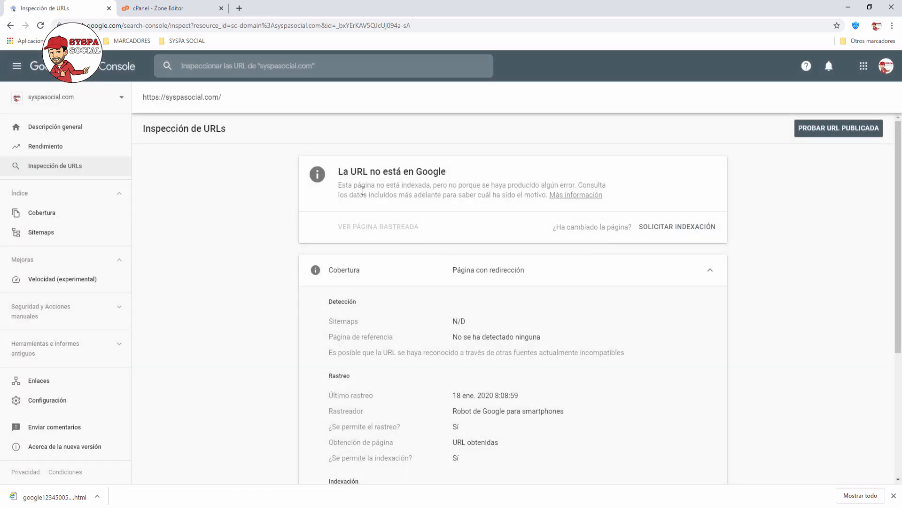
pyautogui.moveTo(339, 172); pyautogui.dragTo(463, 172)
pyautogui.click(463, 174)
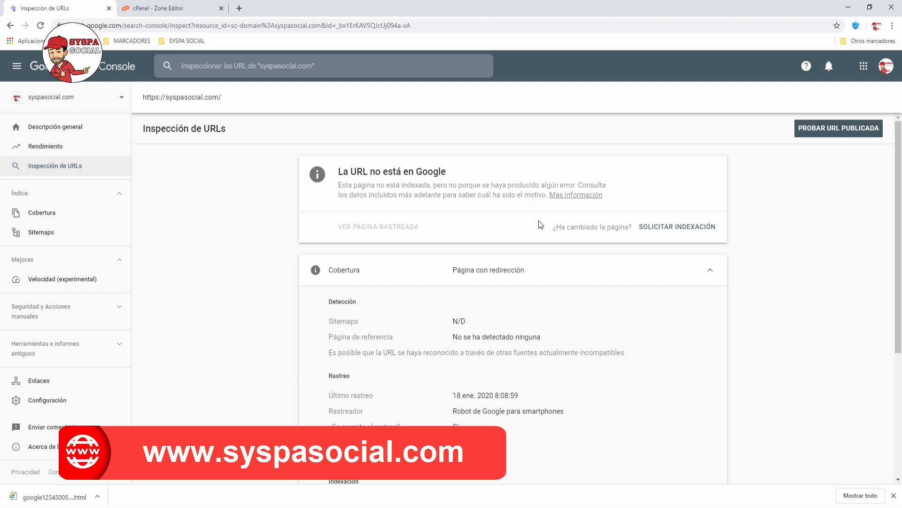
pyautogui.click(665, 230)
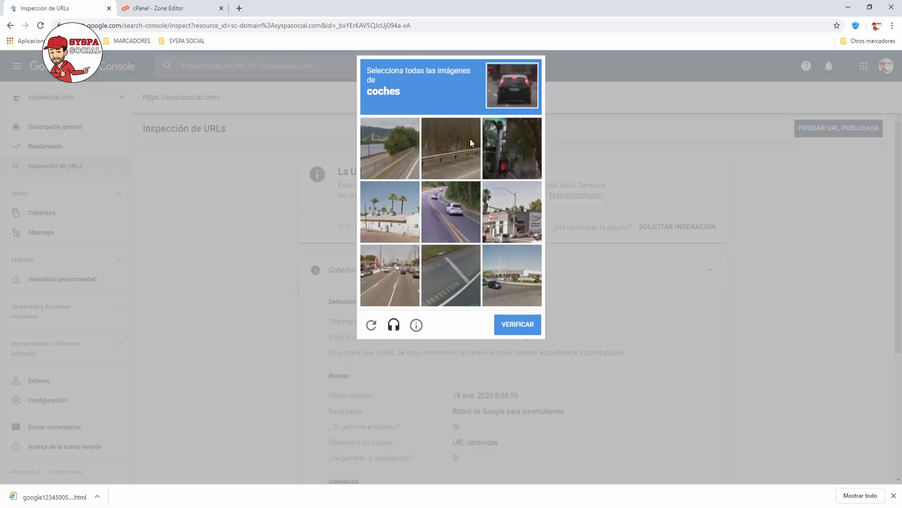
pyautogui.click(447, 221)
pyautogui.click(507, 280)
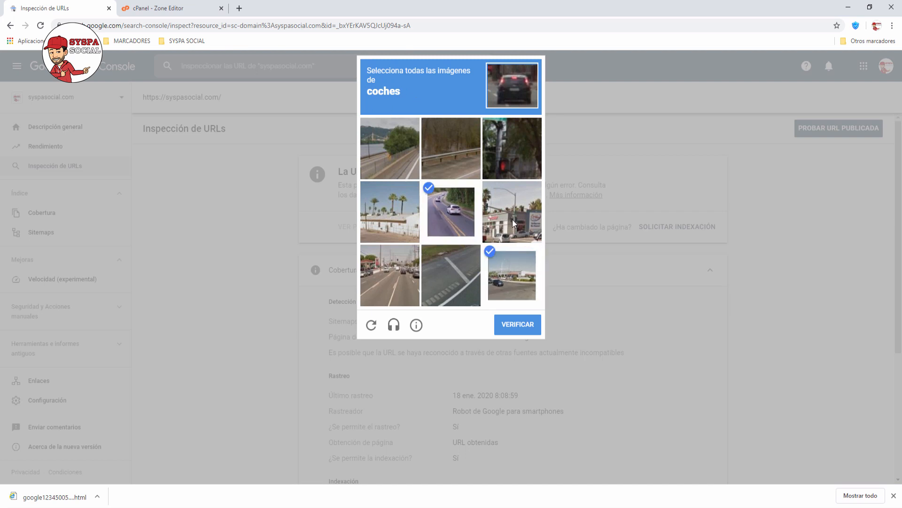
pyautogui.click(512, 219)
pyautogui.click(402, 272)
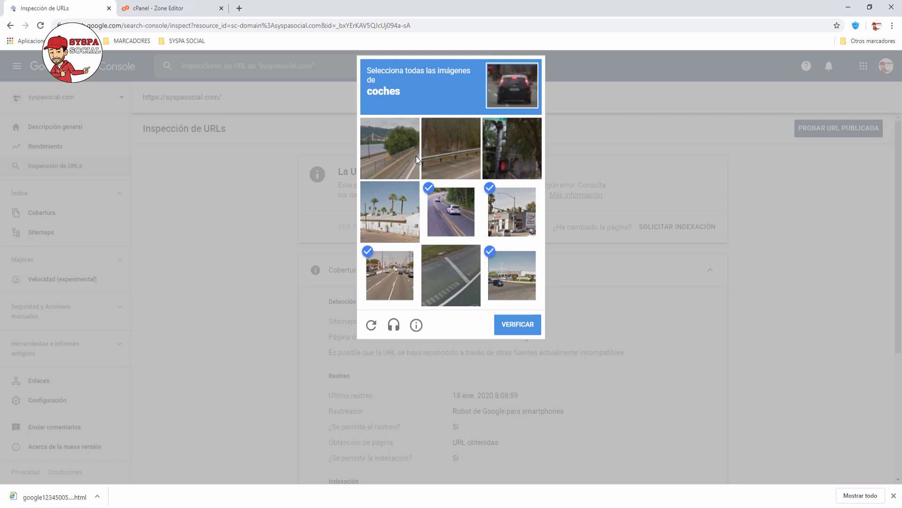
pyautogui.click(517, 326)
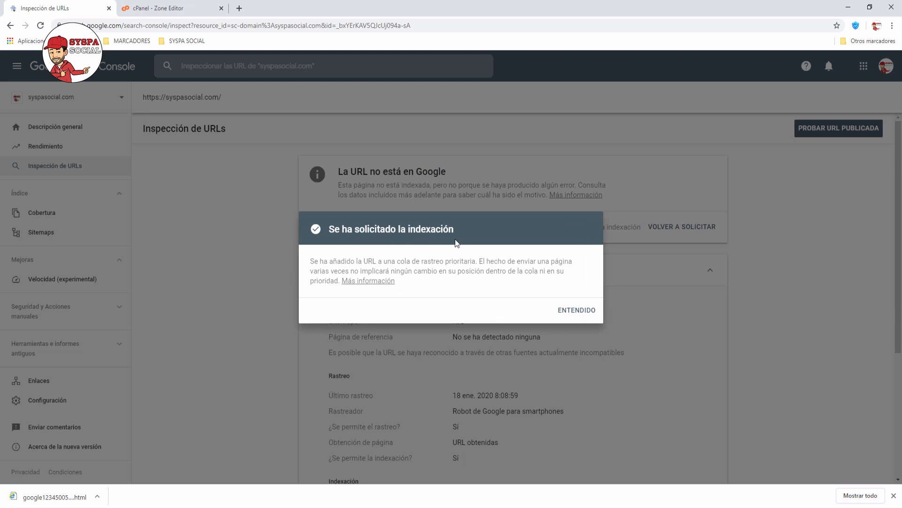
pyautogui.click(579, 312)
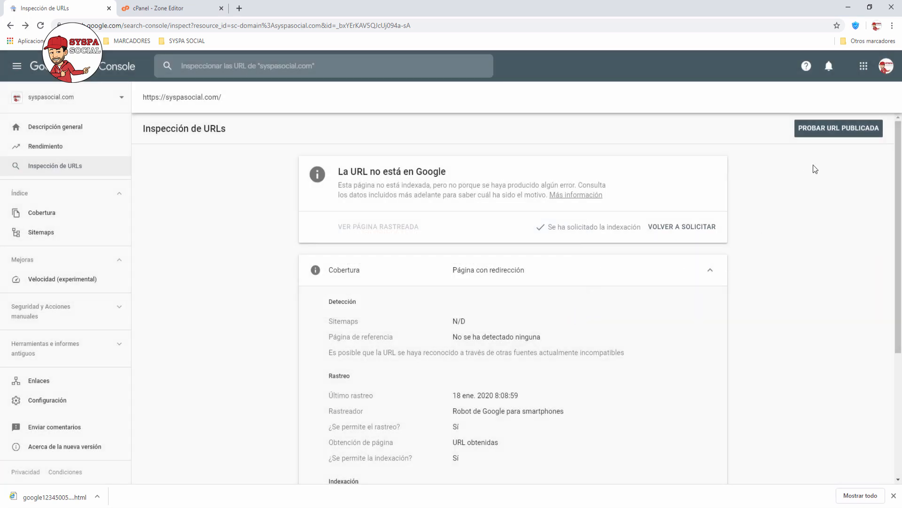
# Run a live test of the published URL and examine its result with the expanded availability, crawl and indexing details
pyautogui.click(839, 132)
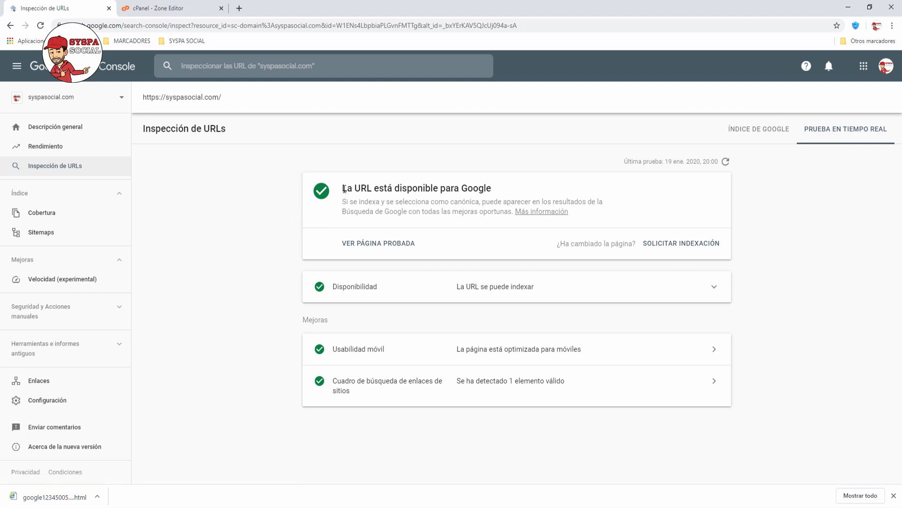
pyautogui.moveTo(342, 188); pyautogui.dragTo(498, 193)
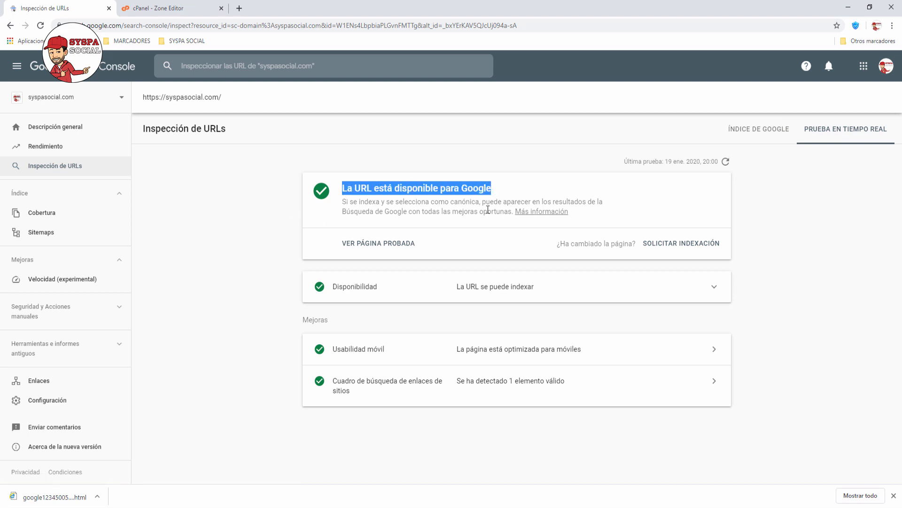
pyautogui.click(472, 213)
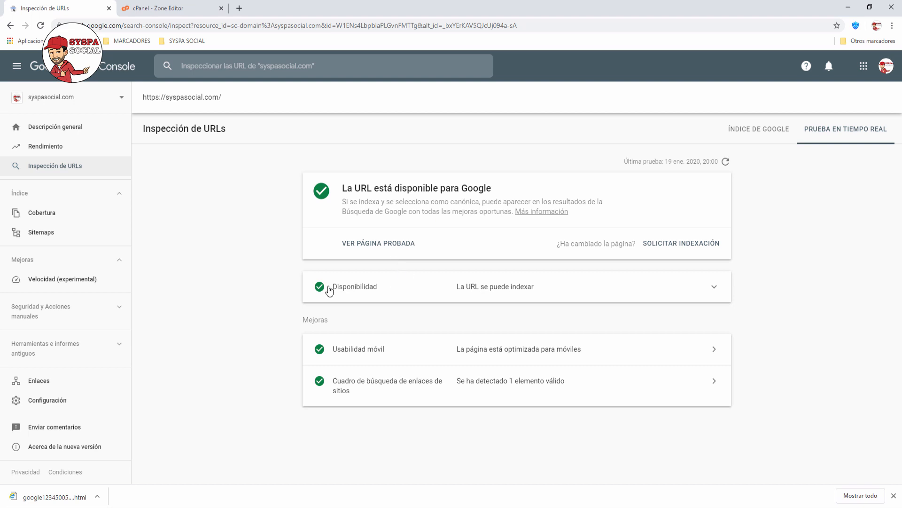
pyautogui.click(715, 289)
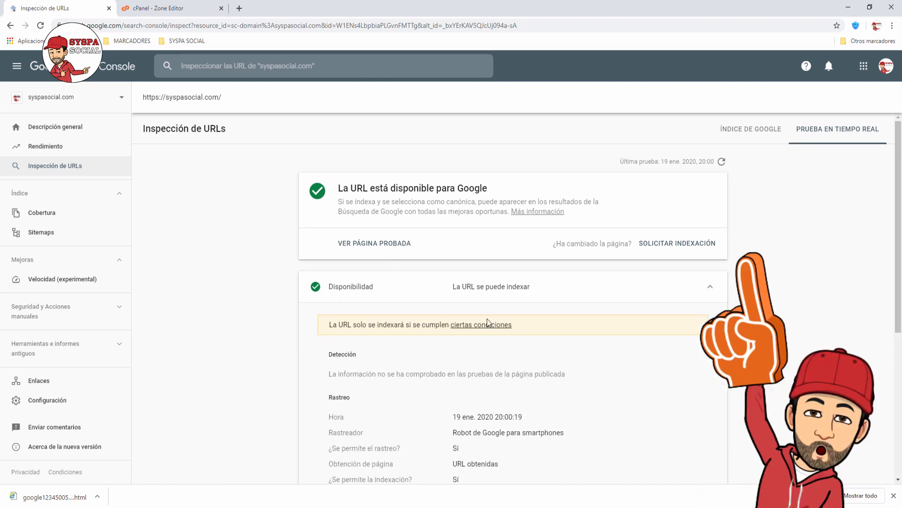
pyautogui.scroll(-2, 487, 317)
pyautogui.scroll(-2, 487, 322)
pyautogui.scroll(-1, 482, 289)
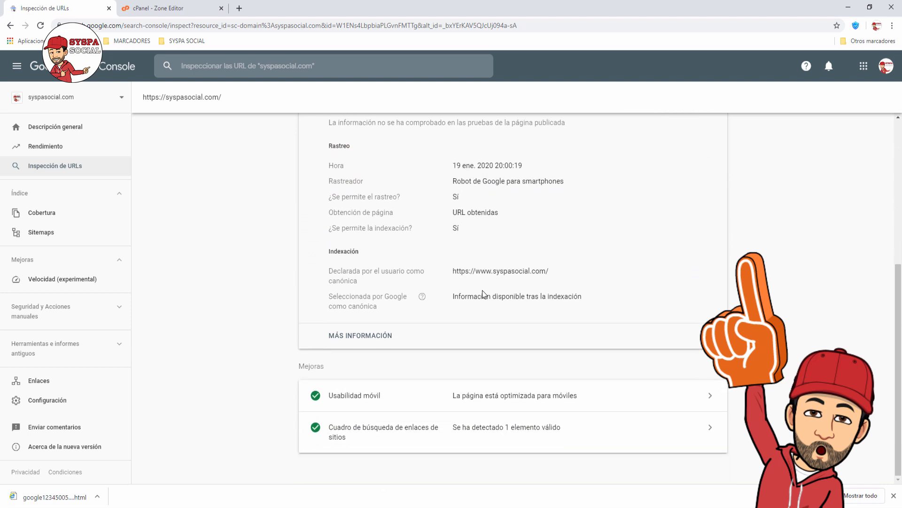
# Examine the live test's mobile usability result and its last crawl details, and return to the URL inspection
pyautogui.click(713, 397)
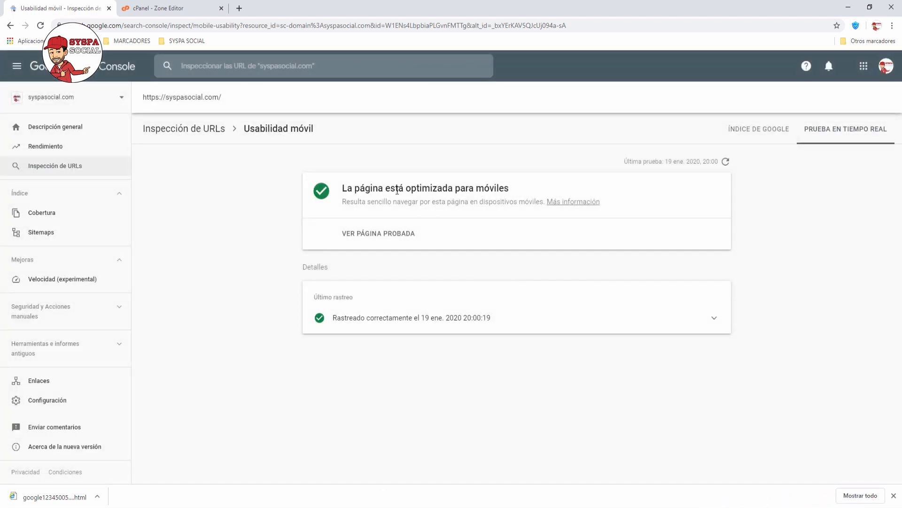
pyautogui.click(713, 320)
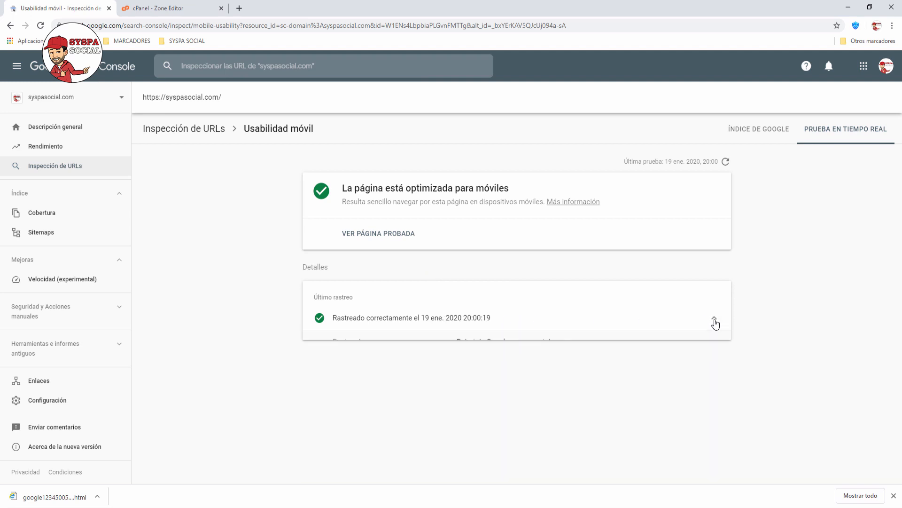
pyautogui.click(10, 25)
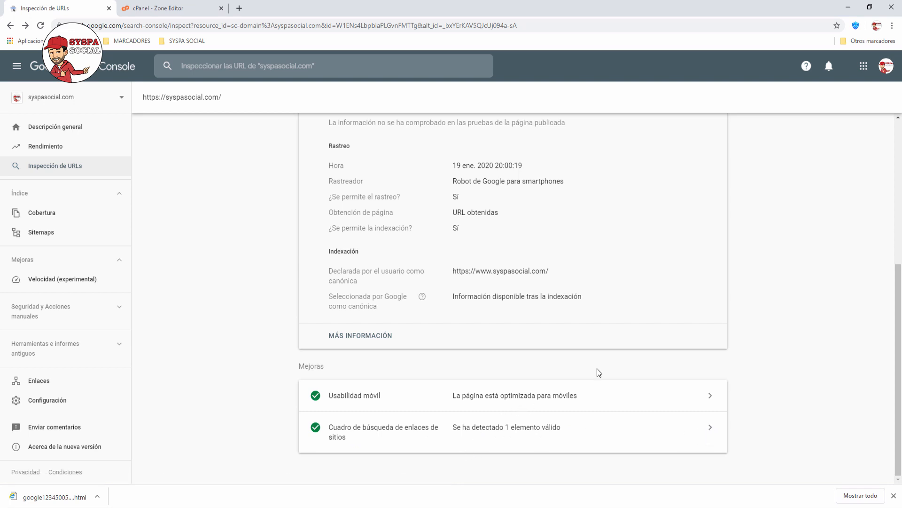
# View the property's Performance report (Rendimiento) and dismiss the notice about new search results data
pyautogui.scroll(5, 597, 368)
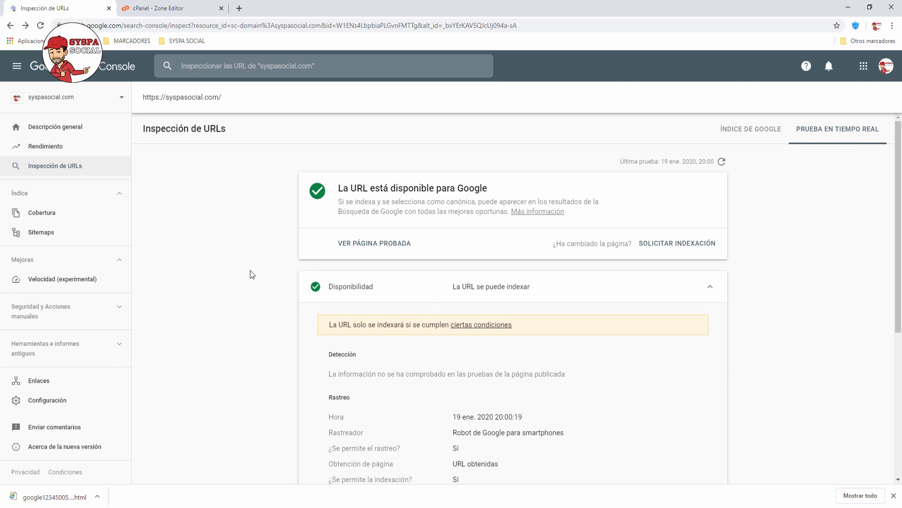
pyautogui.click(41, 151)
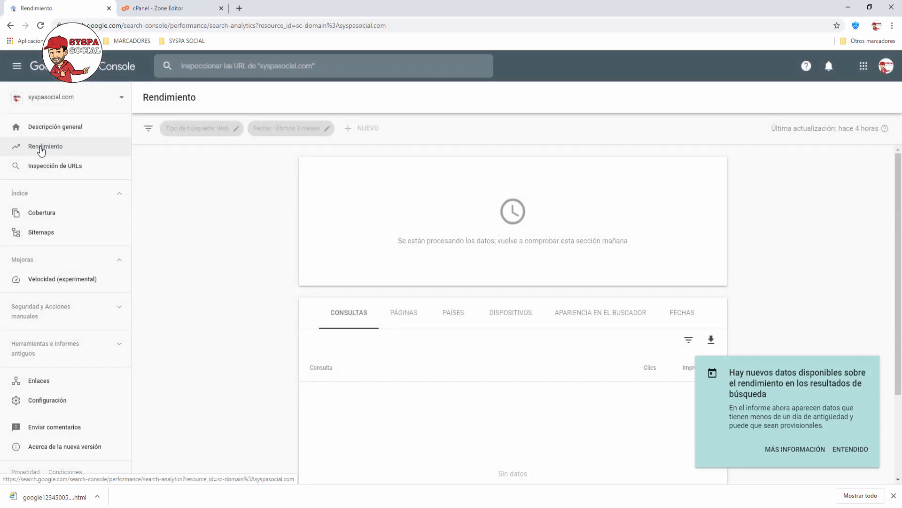
pyautogui.click(850, 450)
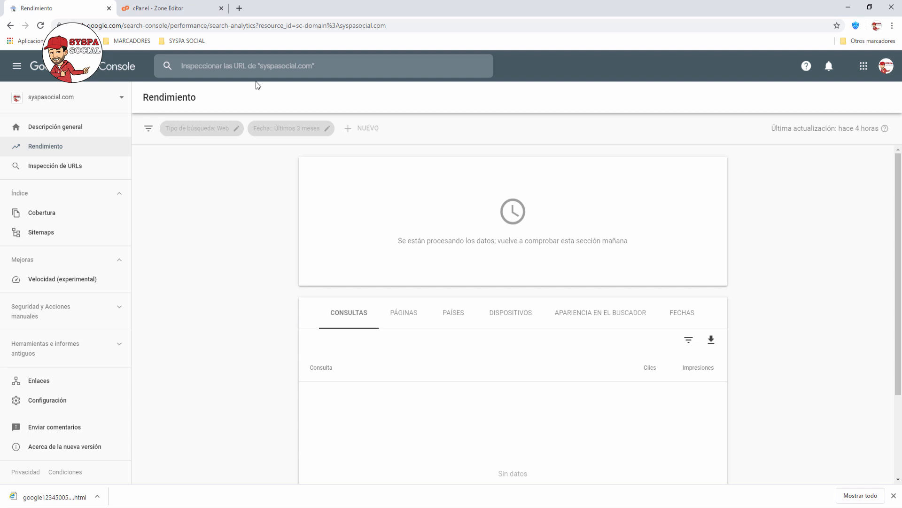
# Search Google for "syspa social wordpress" in a new browser tab
pyautogui.click(241, 9)
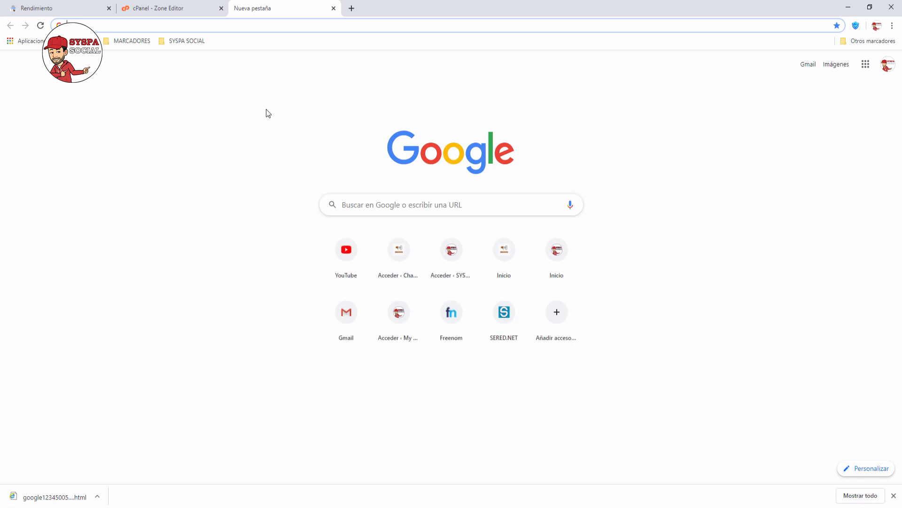
pyautogui.click(354, 203)
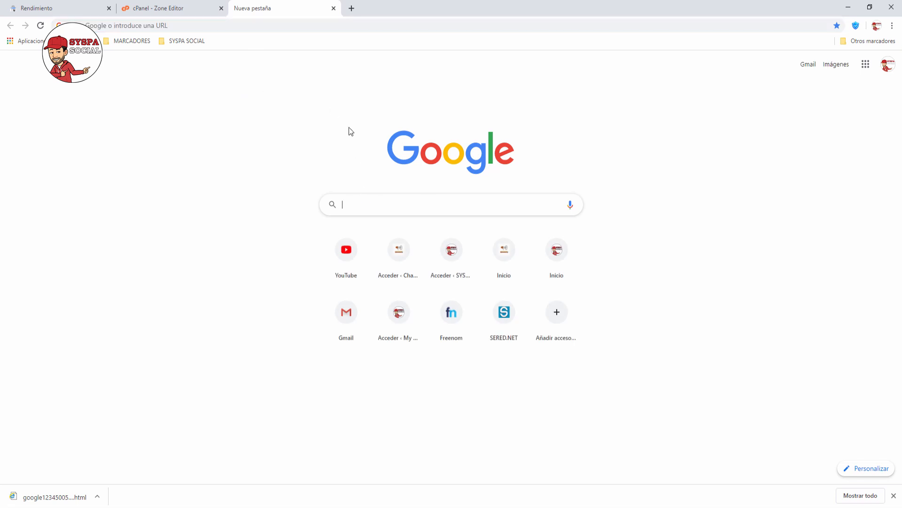
pyautogui.write('syspa')
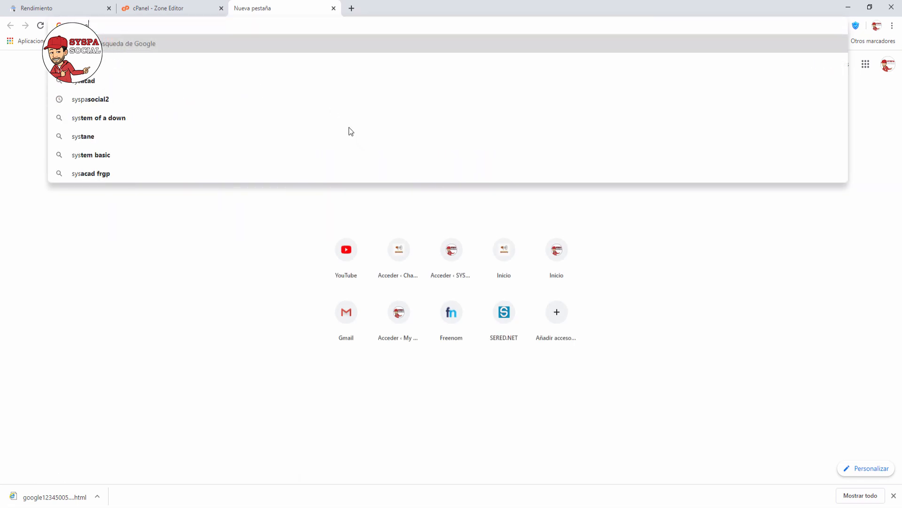
pyautogui.write(' social w')
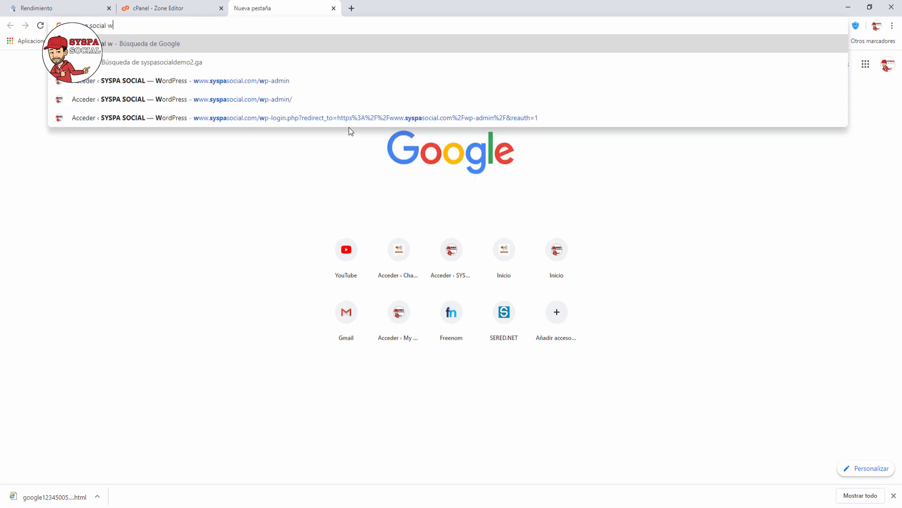
pyautogui.write('ordpress')
pyautogui.press('Return')
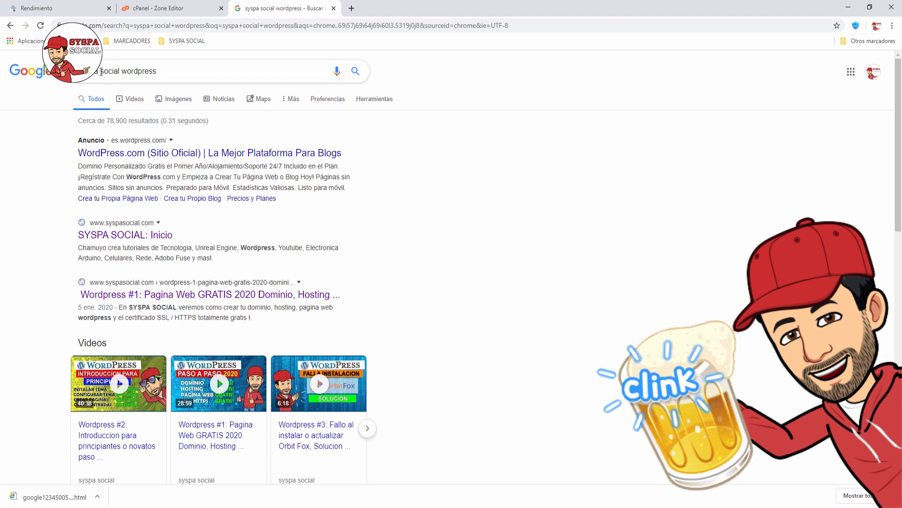
# Open the "SYSPA SOCIAL: Inicio" search result in a separate browser tab and view the site's home page
pyautogui.rightClick(132, 240)
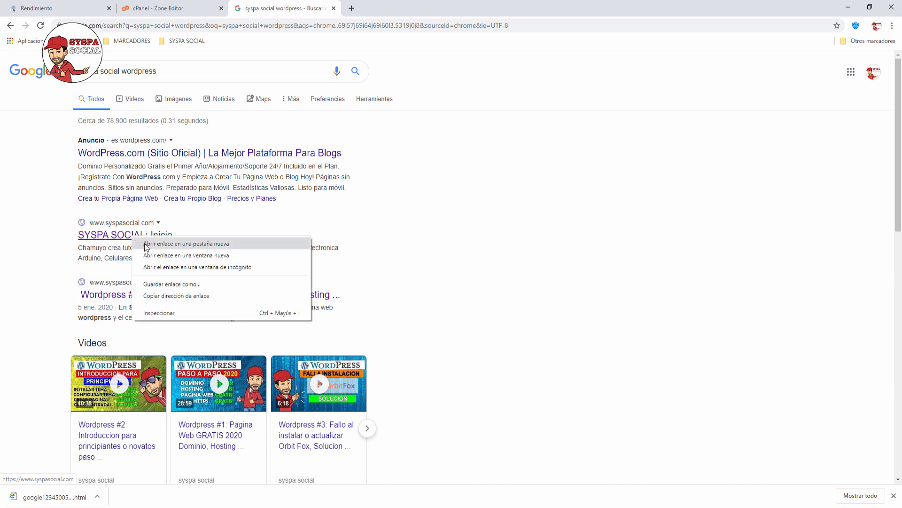
pyautogui.click(156, 244)
pyautogui.click(384, 9)
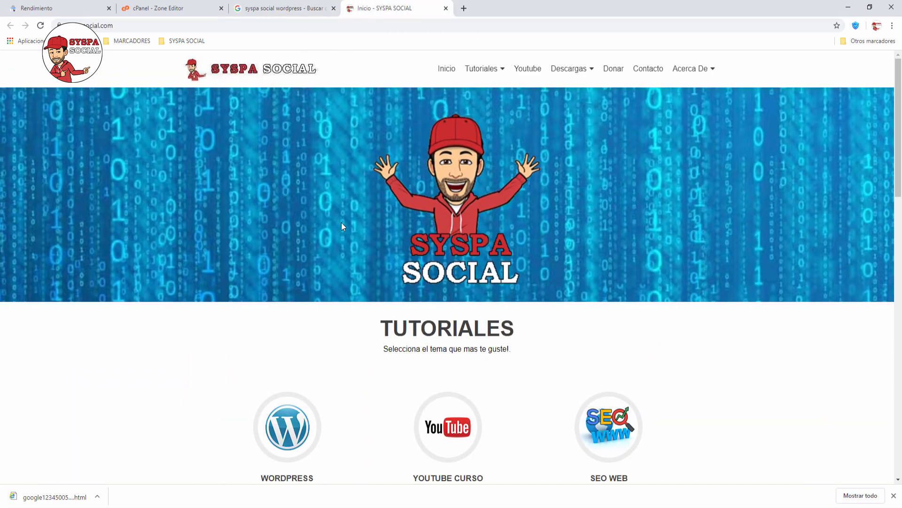